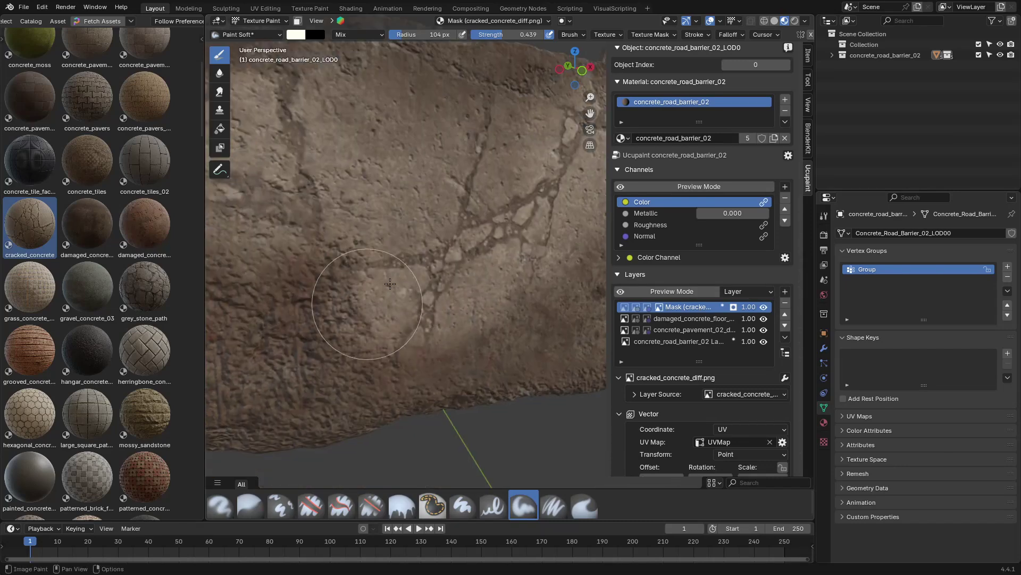
Paint on the cracked_concrete layer mask across the barrier's face with the brush strength lowered to 0.259
{"action": "scroll", "coordinate": [443, 128], "scroll_direction": "down", "scroll_amount": 5}
{"action": "scroll", "coordinate": [406, 280], "scroll_direction": "up", "scroll_amount": 4}
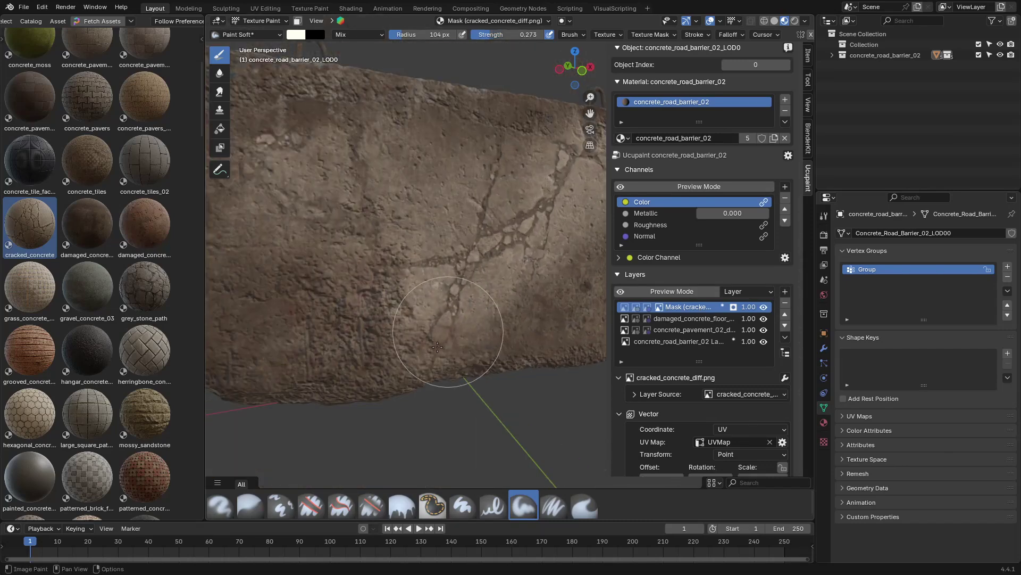
{"action": "mouse_move", "coordinate": [437, 347]}
{"action": "middle_mouse_down", "text": "shift"}
{"action": "mouse_move", "coordinate": [341, 425]}
{"action": "mouse_move", "coordinate": [431, 245]}
{"action": "mouse_move", "coordinate": [408, 340]}
{"action": "mouse_move", "coordinate": [477, 241]}
{"action": "middle_mouse_up", "text": "shift"}
{"action": "key", "text": "shift+f"}
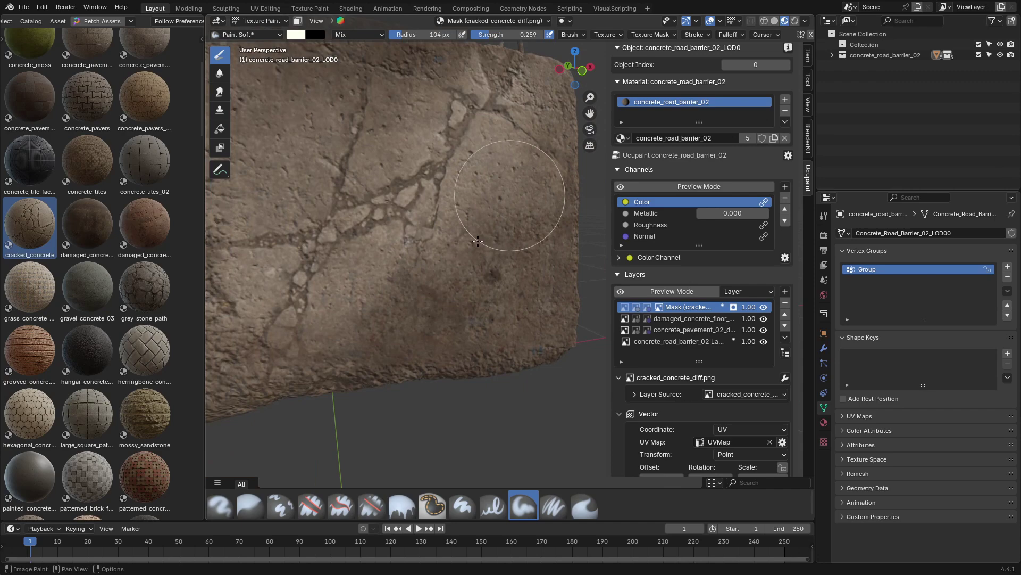
{"action": "scroll", "coordinate": [383, 352], "scroll_direction": "down", "scroll_amount": 3}
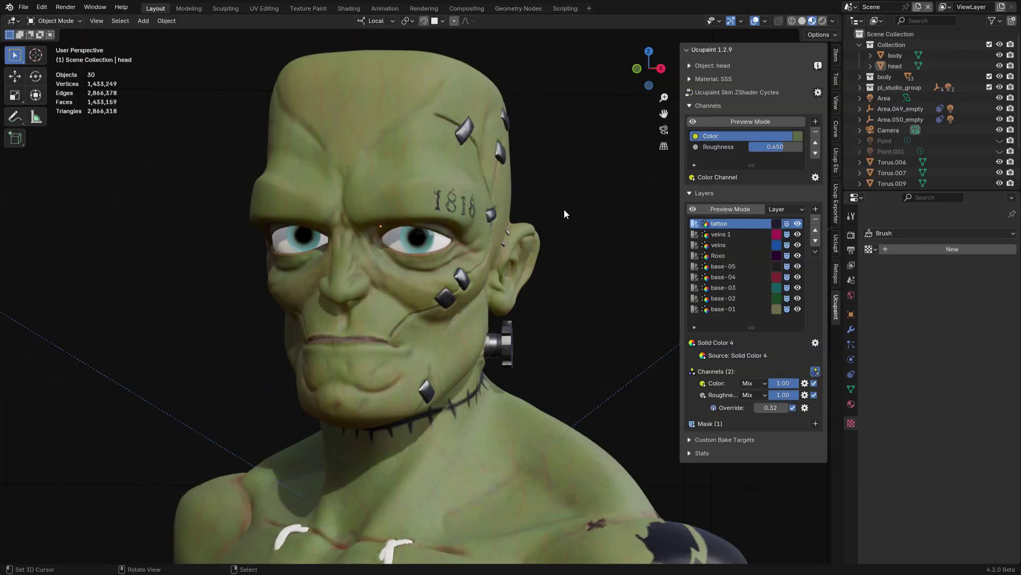
Switch the head to Sculpt Mode painting and give the Paint brush an image texture using the stitch picture image3.png
{"action": "left_click", "coordinate": [565, 271]}
{"action": "left_click", "coordinate": [418, 35]}
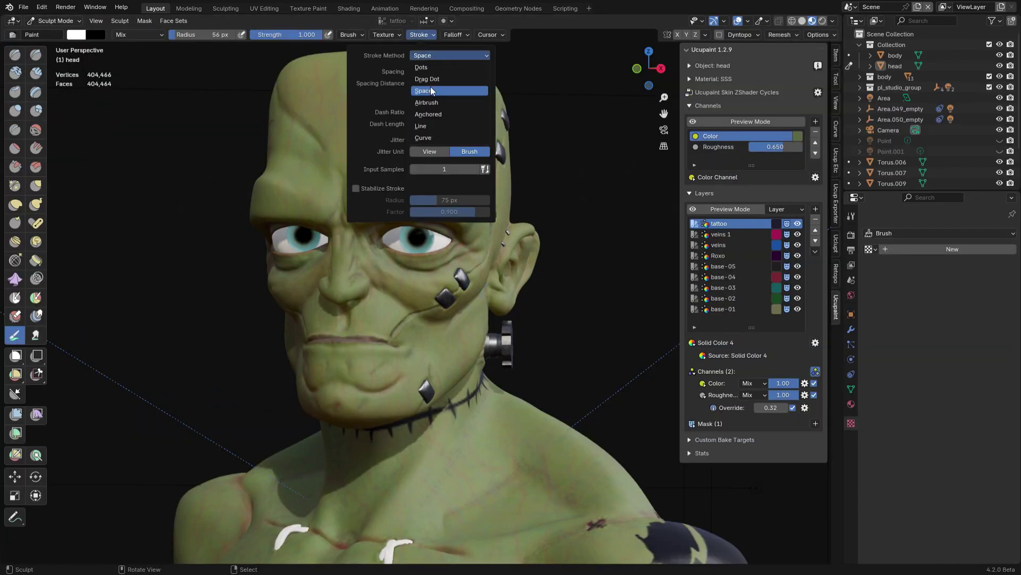
{"action": "left_click", "coordinate": [384, 34]}
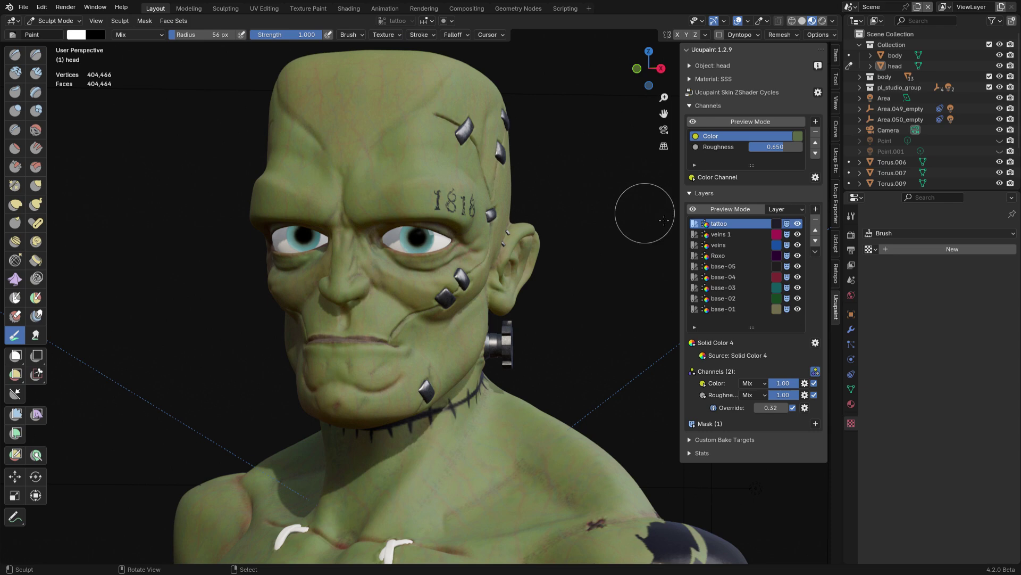
{"action": "left_click", "coordinate": [904, 249]}
{"action": "key", "text": "Return"}
{"action": "middle_click_drag", "start_coordinate": [421, 209], "coordinate": [467, 205]}
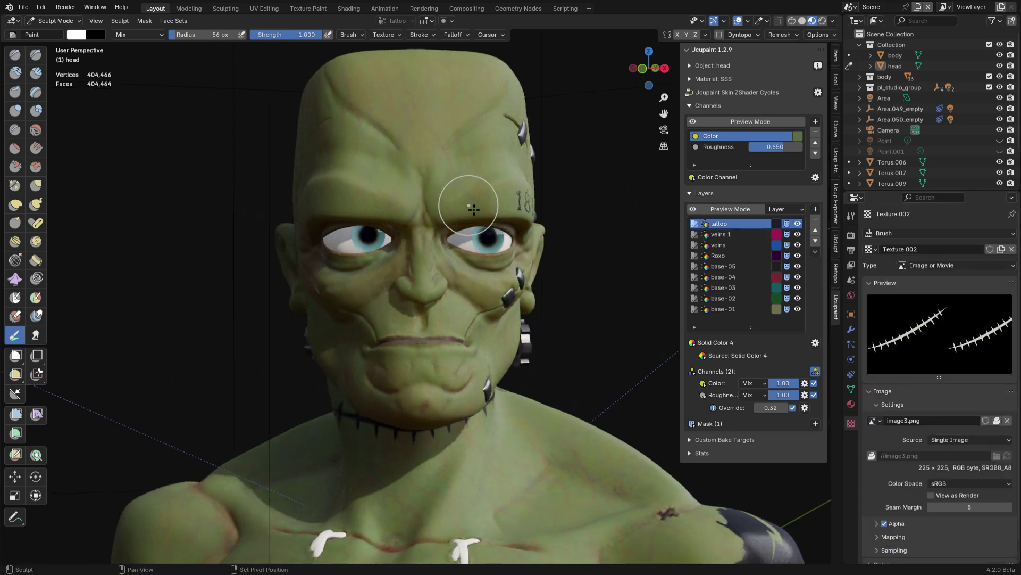
Stamp two horizontal stitched scars across the head's forehead on the tattoo layer
{"action": "scroll", "coordinate": [447, 184], "scroll_direction": "up", "scroll_amount": 2}
{"action": "left_click_drag", "start_coordinate": [425, 162], "coordinate": [384, 257]}
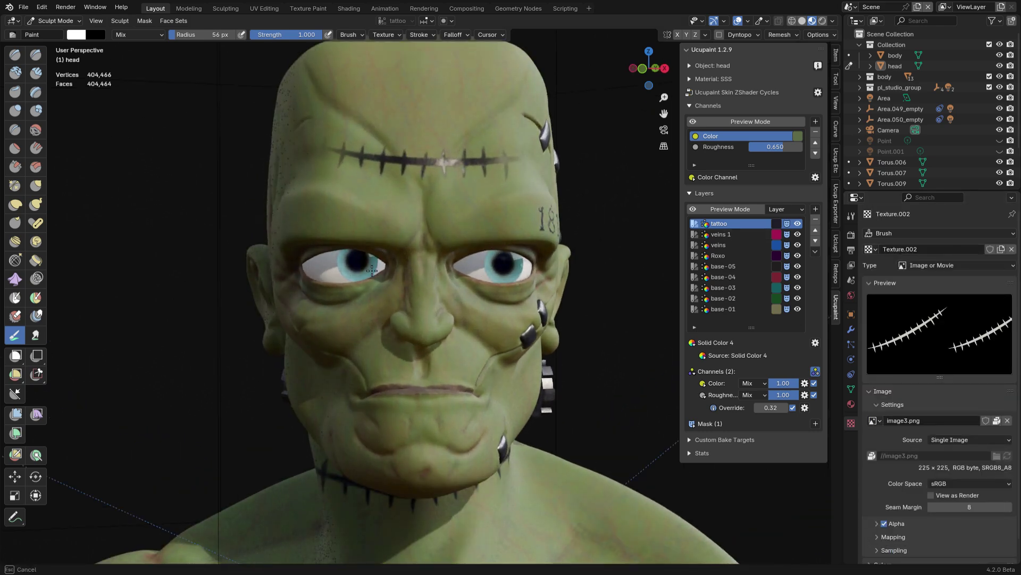
{"action": "mouse_move", "coordinate": [373, 270]}
{"action": "middle_mouse_down"}
{"action": "mouse_move", "coordinate": [427, 266]}
{"action": "mouse_move", "coordinate": [365, 262]}
{"action": "mouse_move", "coordinate": [370, 270]}
{"action": "middle_mouse_up"}
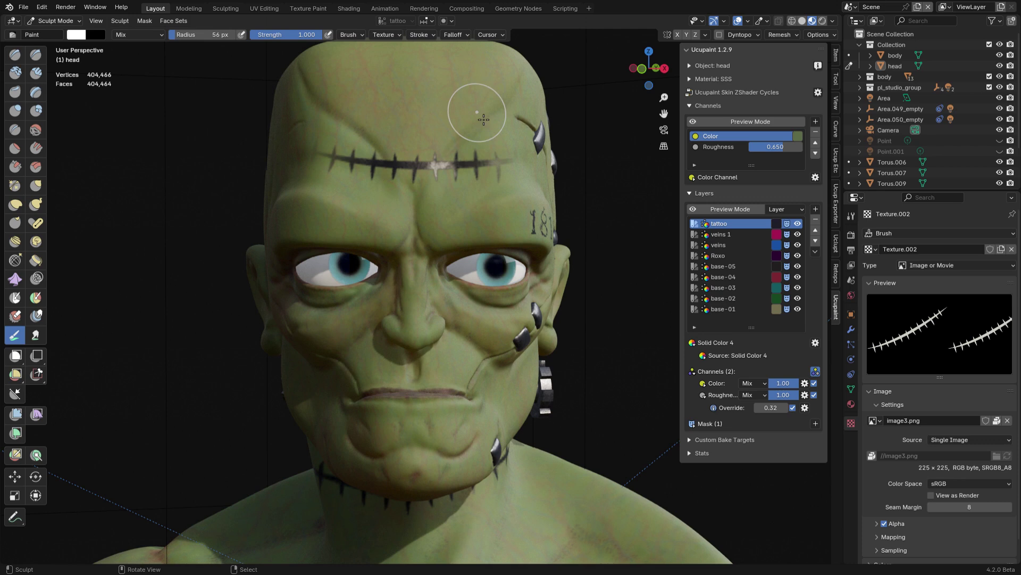
{"action": "mouse_move", "coordinate": [476, 115]}
{"action": "left_mouse_down"}
{"action": "mouse_move", "coordinate": [415, 192]}
{"action": "mouse_move", "coordinate": [435, 203]}
{"action": "left_mouse_up"}
{"action": "middle_click_drag", "start_coordinate": [496, 191], "coordinate": [452, 278]}
{"action": "scroll", "coordinate": [460, 272], "scroll_direction": "up", "scroll_amount": 3}
Set the tattoo layer's roughness override to 0.06 and stamp more stitched scars above the eyebrow and on the cheek
{"action": "left_click_drag", "start_coordinate": [782, 411], "coordinate": [726, 411]}
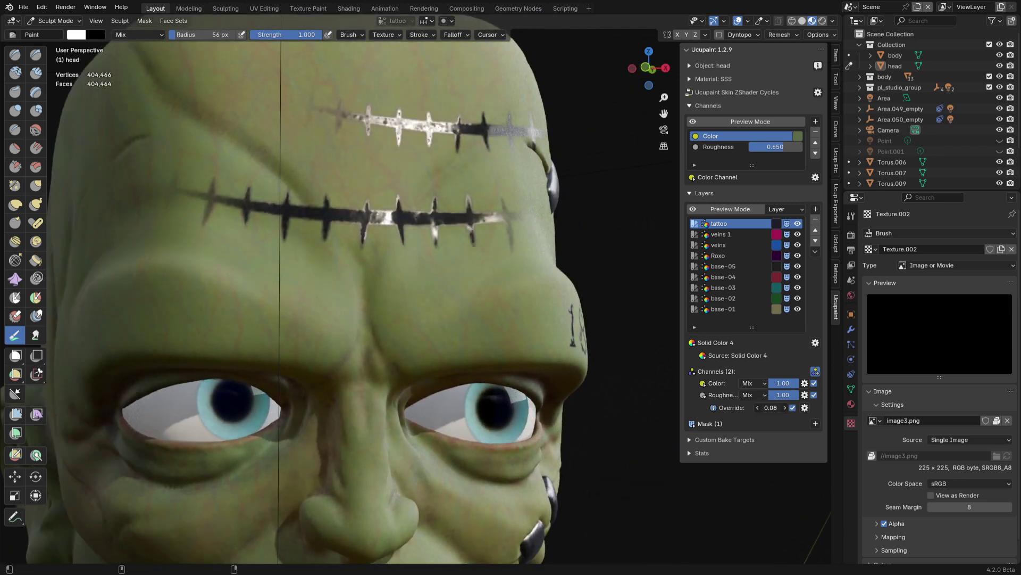
{"action": "scroll", "coordinate": [452, 290], "scroll_direction": "down", "scroll_amount": 3}
{"action": "mouse_move", "coordinate": [436, 290]}
{"action": "middle_mouse_down"}
{"action": "mouse_move", "coordinate": [380, 293]}
{"action": "mouse_move", "coordinate": [431, 297]}
{"action": "middle_mouse_up"}
{"action": "scroll", "coordinate": [394, 292], "scroll_direction": "up", "scroll_amount": 2}
{"action": "middle_click_drag", "start_coordinate": [380, 415], "coordinate": [384, 256], "text": "shift"}
{"action": "scroll", "coordinate": [393, 291], "scroll_direction": "down", "scroll_amount": 3}
{"action": "scroll", "coordinate": [385, 251], "scroll_direction": "up", "scroll_amount": 3}
{"action": "left_click_drag", "start_coordinate": [383, 250], "coordinate": [412, 114]}
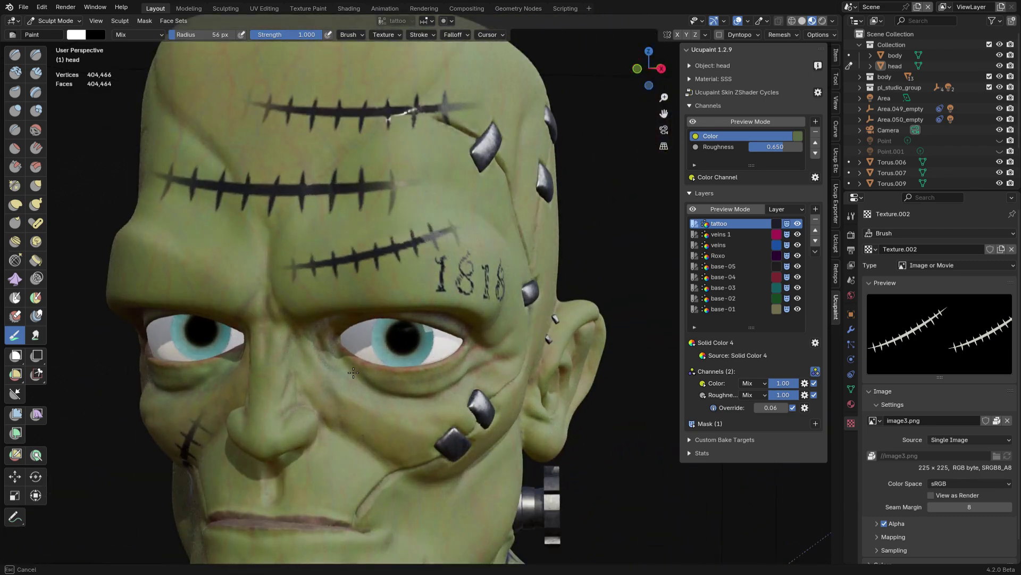
{"action": "middle_click_drag", "start_coordinate": [411, 114], "coordinate": [438, 125]}
Recolor the tattoo layer's solid color to bright magenta
{"action": "left_click", "coordinate": [777, 224]}
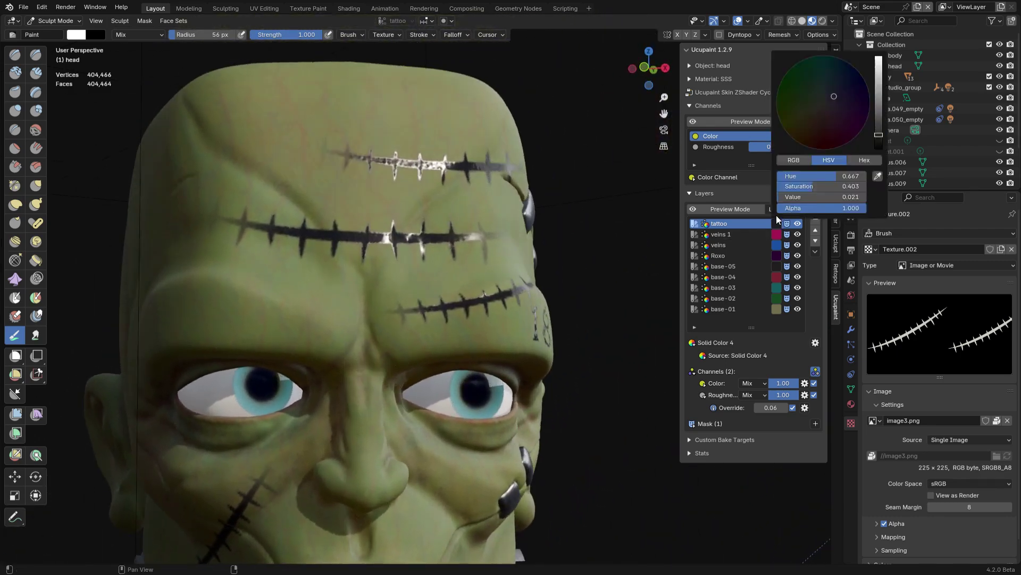
{"action": "left_click_drag", "start_coordinate": [791, 137], "coordinate": [860, 131]}
{"action": "middle_click_drag", "start_coordinate": [564, 282], "coordinate": [654, 272]}
Select the veins layer and adjust its Color channel opacity to about 0.19
{"action": "left_click", "coordinate": [777, 245]}
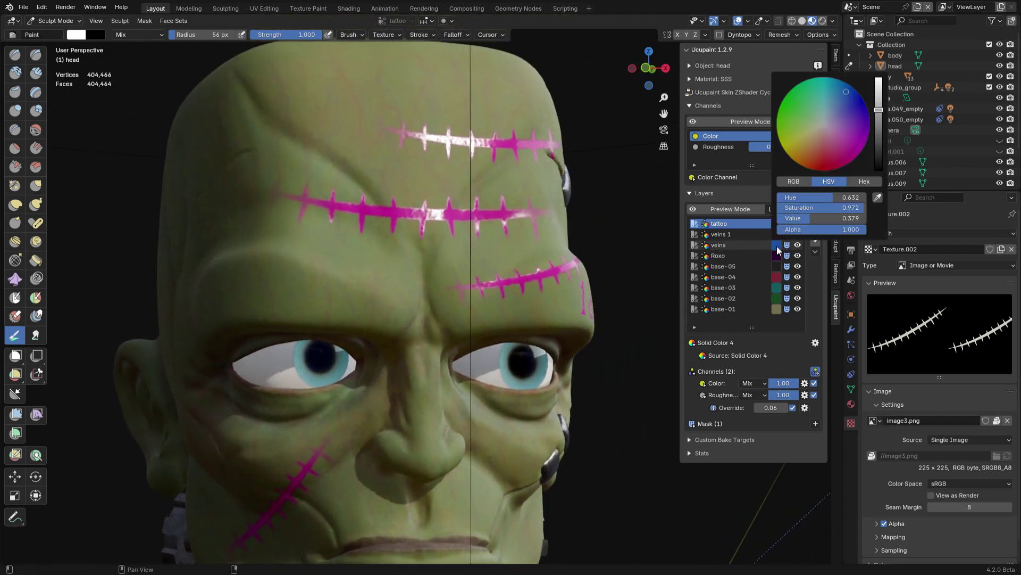
{"action": "left_click", "coordinate": [754, 246]}
{"action": "mouse_move", "coordinate": [775, 383]}
{"action": "left_mouse_down"}
{"action": "mouse_move", "coordinate": [790, 383]}
{"action": "mouse_move", "coordinate": [780, 383]}
{"action": "left_mouse_up"}
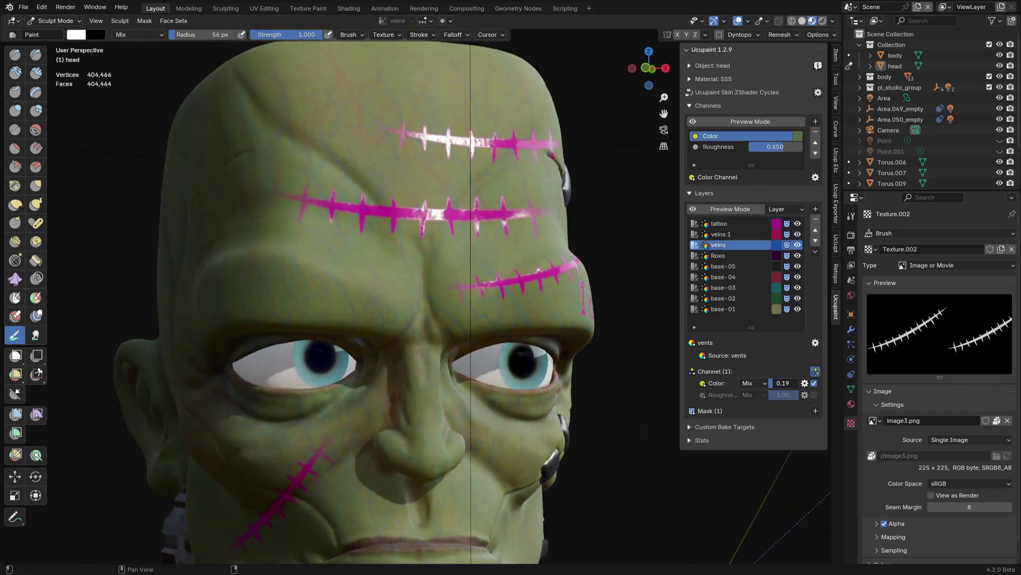
Change the hue of the Roxo layer's solid color
{"action": "left_click", "coordinate": [776, 255]}
{"action": "left_click_drag", "start_coordinate": [799, 132], "coordinate": [817, 136]}
{"action": "mouse_move", "coordinate": [464, 279]}
{"action": "middle_mouse_down"}
{"action": "mouse_move", "coordinate": [429, 276]}
{"action": "mouse_move", "coordinate": [461, 277]}
{"action": "middle_mouse_up"}
{"action": "scroll", "coordinate": [461, 277], "scroll_direction": "up", "scroll_amount": 1}
{"action": "scroll", "coordinate": [462, 277], "scroll_direction": "down", "scroll_amount": 1}
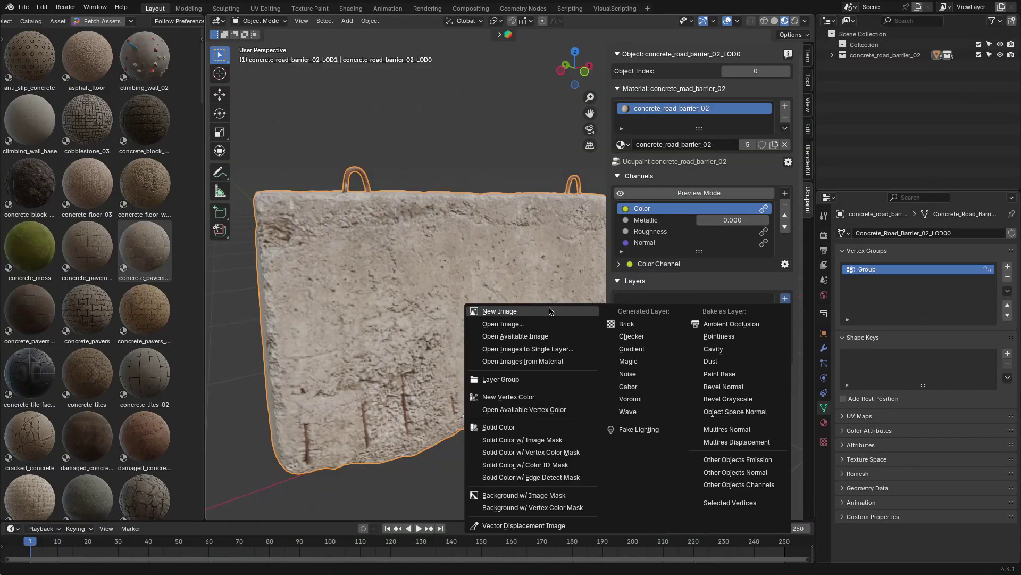
Add a new image layer with blue brush strokes to the barrier and place a green Solid Color layer beneath it
{"action": "left_click", "coordinate": [500, 311]}
{"action": "left_click", "coordinate": [484, 422]}
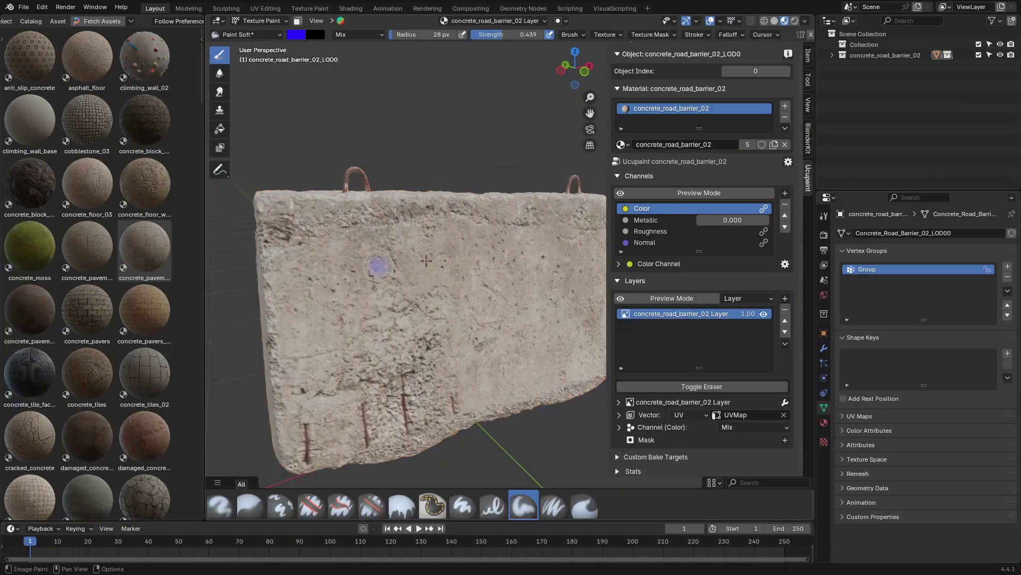
{"action": "left_click", "coordinate": [785, 299]}
{"action": "left_click", "coordinate": [503, 427]}
{"action": "left_click", "coordinate": [501, 481]}
{"action": "middle_click_drag", "start_coordinate": [525, 279], "coordinate": [539, 273]}
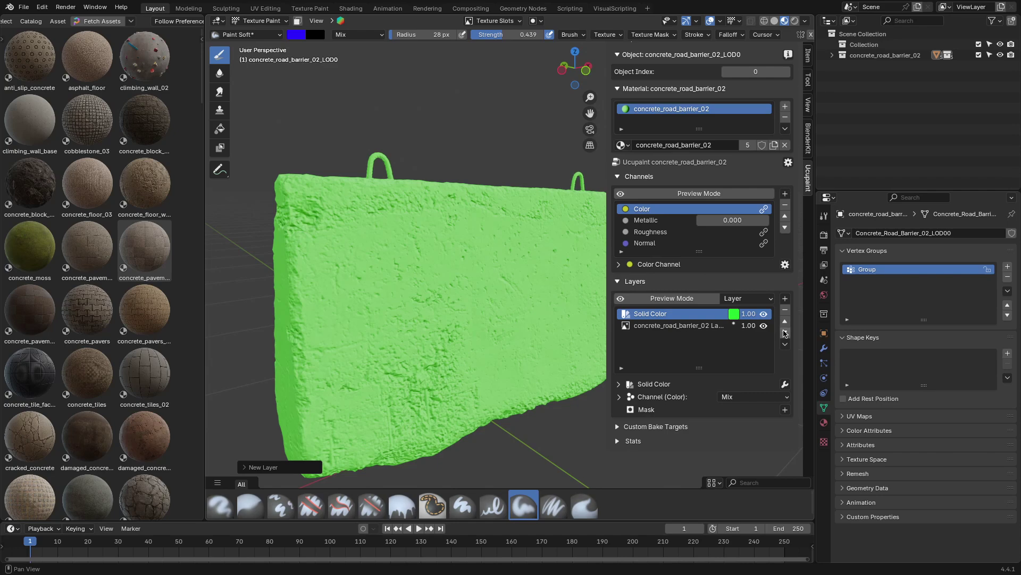
{"action": "left_click", "coordinate": [784, 333]}
Add a second new image layer above the Solid Color layer and change the brush color to red for painting
{"action": "left_click", "coordinate": [785, 299]}
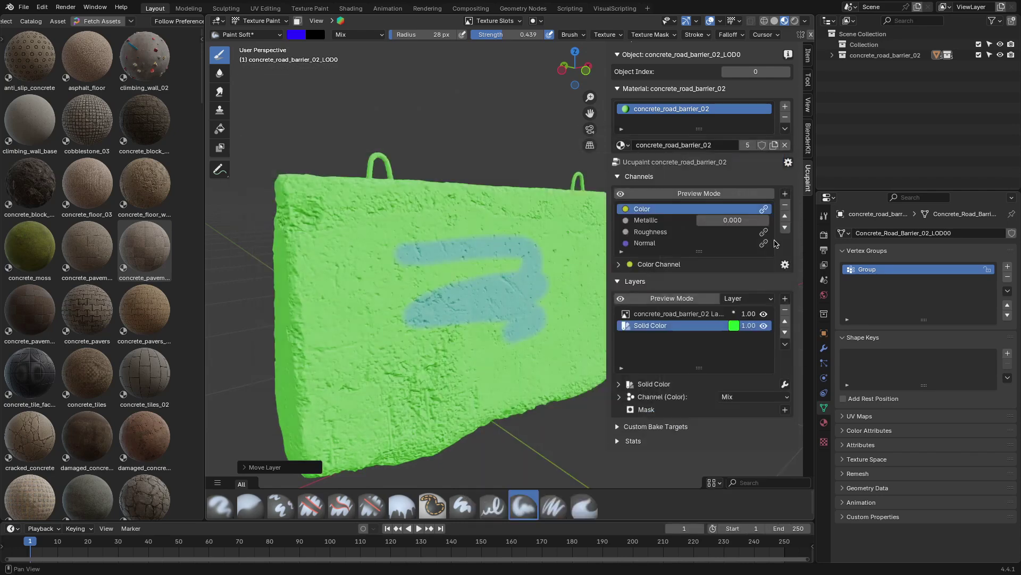
{"action": "left_click", "coordinate": [785, 299]}
{"action": "left_click", "coordinate": [499, 311]}
{"action": "left_click", "coordinate": [495, 429]}
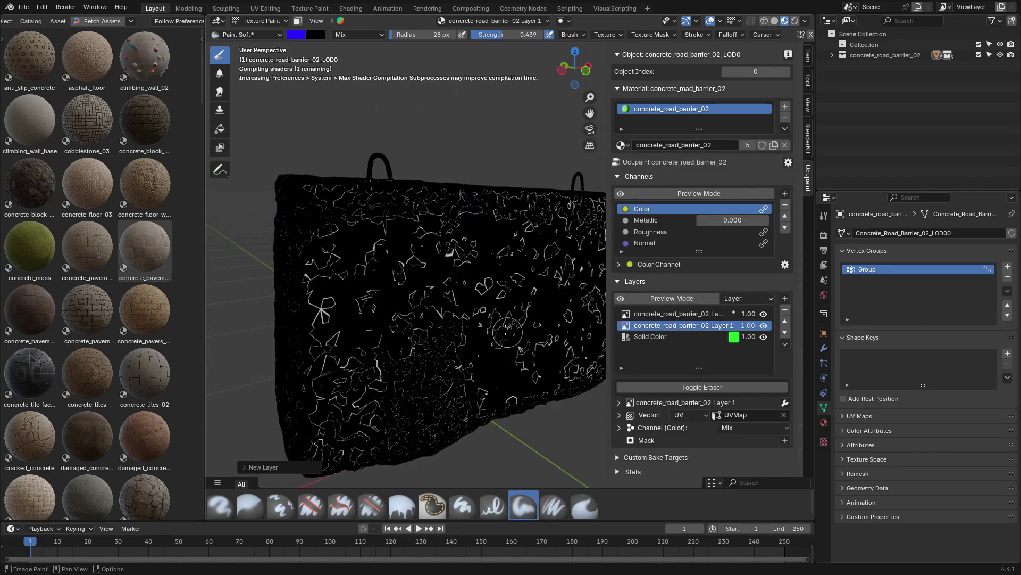
{"action": "right_click", "coordinate": [484, 303]}
{"action": "left_click", "coordinate": [434, 256]}
Move the red image layer to the bottom of the layer stack and remove the green Solid Color layer
{"action": "left_click", "coordinate": [785, 326]}
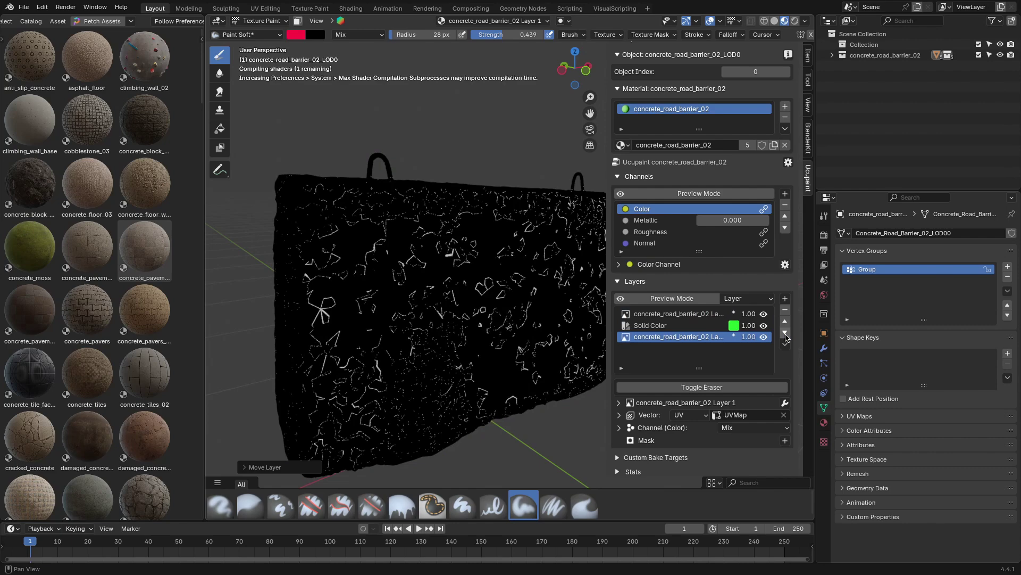
{"action": "left_click", "coordinate": [785, 311]}
Add the concrete_pavement_02 material's images as a single Ucupaint layer with Add Mask turned off
{"action": "right_click", "coordinate": [144, 249]}
{"action": "mouse_move", "coordinate": [144, 250]}
{"action": "left_click", "coordinate": [218, 251]}
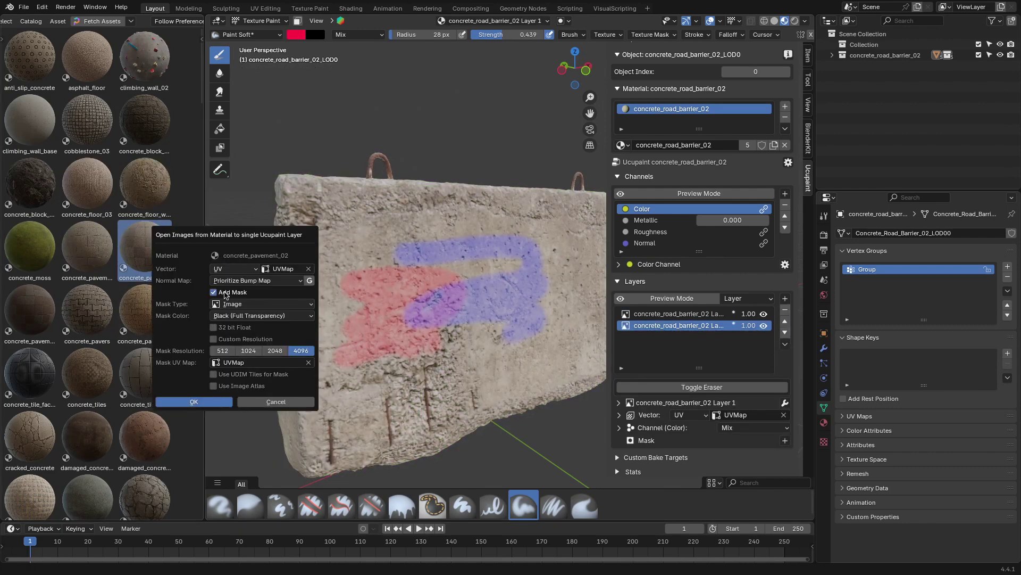
{"action": "left_click", "coordinate": [225, 293]}
{"action": "left_click", "coordinate": [193, 308]}
Add the damaged_concrete_floor material's images as a single Ucupaint layer without a mask
{"action": "scroll", "coordinate": [136, 306], "scroll_direction": "down", "scroll_amount": 5}
{"action": "right_click", "coordinate": [91, 328]}
{"action": "mouse_move", "coordinate": [91, 328]}
{"action": "left_click", "coordinate": [163, 330]}
{"action": "left_click", "coordinate": [140, 385]}
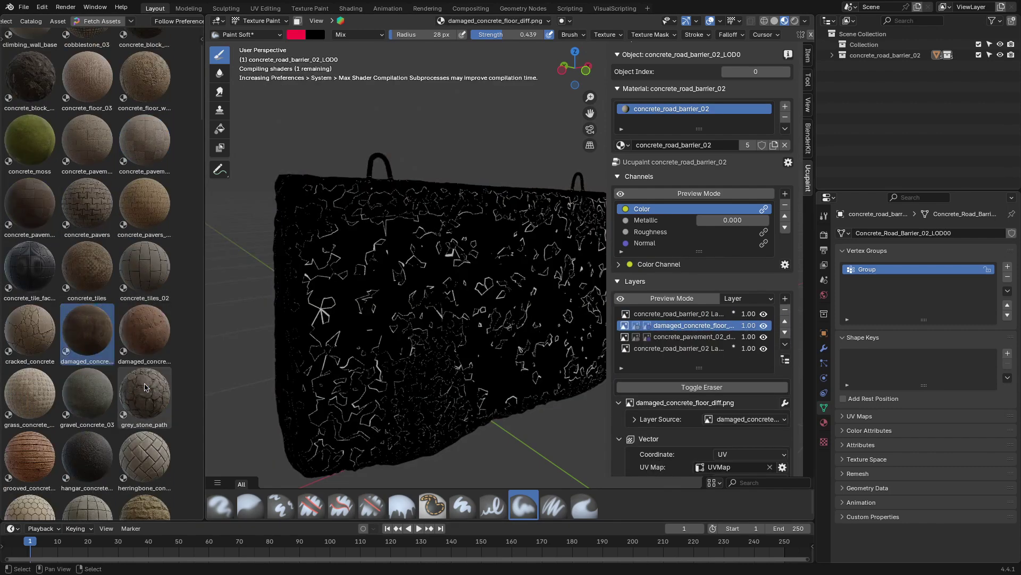
Add the cracked_concrete material's images as a single Ucupaint layer with an image mask
{"action": "scroll", "coordinate": [128, 303], "scroll_direction": "down", "scroll_amount": 5}
{"action": "right_click", "coordinate": [40, 224]}
{"action": "mouse_move", "coordinate": [41, 223]}
{"action": "left_click", "coordinate": [170, 224]}
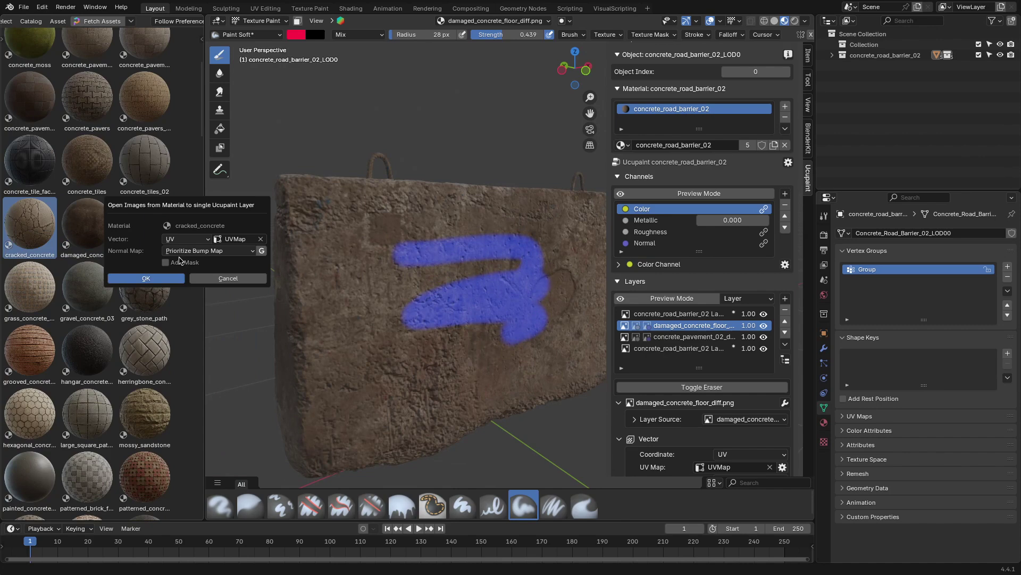
{"action": "left_click", "coordinate": [169, 372]}
Set the brush to white with a 104 px radius and paint cracked concrete onto the barrier through the layer's mask
{"action": "scroll", "coordinate": [447, 301], "scroll_direction": "up", "scroll_amount": 2}
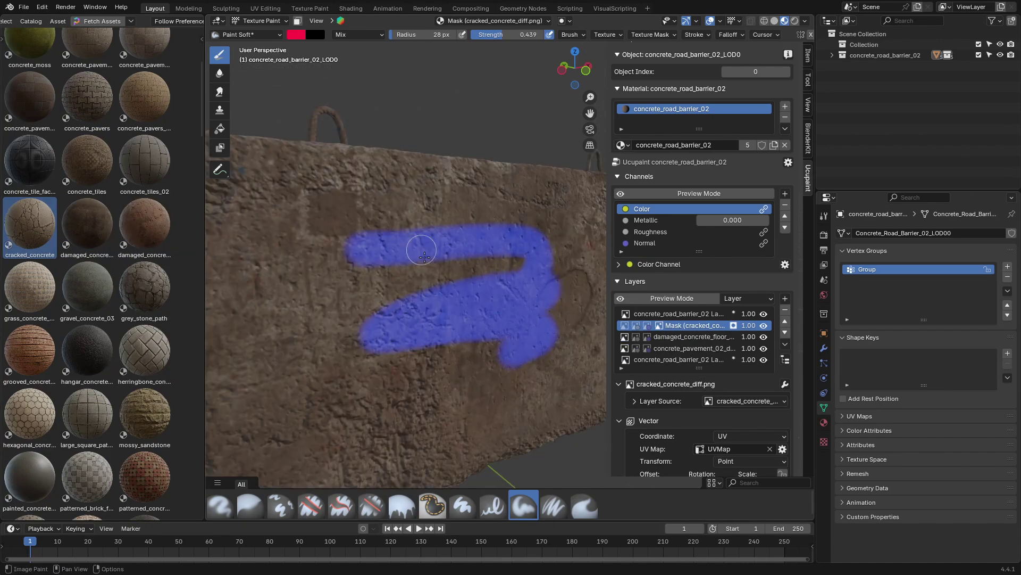
{"action": "left_click", "coordinate": [374, 210]}
{"action": "scroll", "coordinate": [426, 261], "scroll_direction": "down", "scroll_amount": 3}
{"action": "key", "text": "f"}
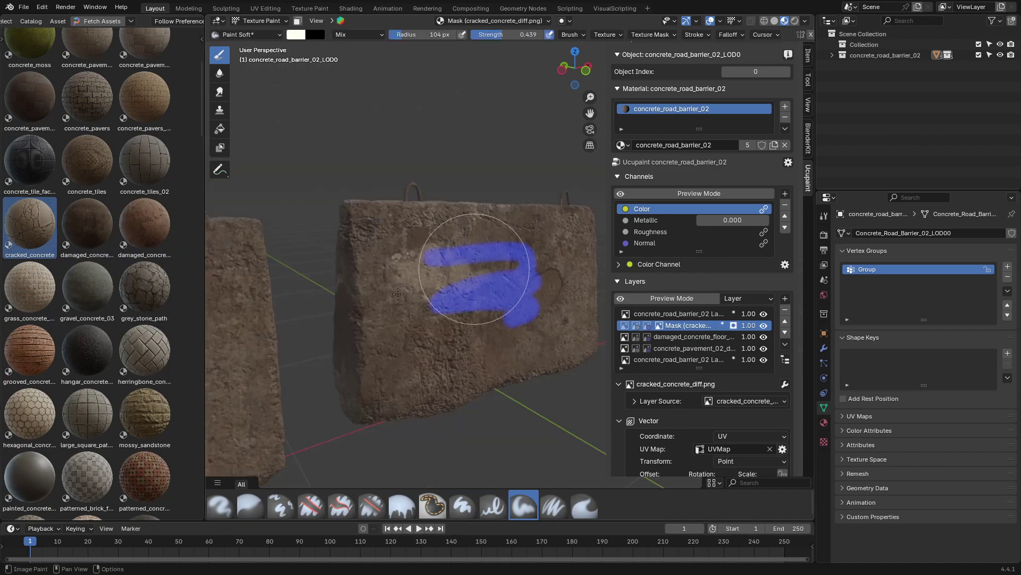
{"action": "scroll", "coordinate": [464, 308], "scroll_direction": "up", "scroll_amount": 2}
{"action": "scroll", "coordinate": [687, 363], "scroll_direction": "down", "scroll_amount": 1}
Hide and delete the topmost image layer with the blue brush strokes
{"action": "left_click", "coordinate": [692, 295]}
{"action": "left_click", "coordinate": [764, 307]}
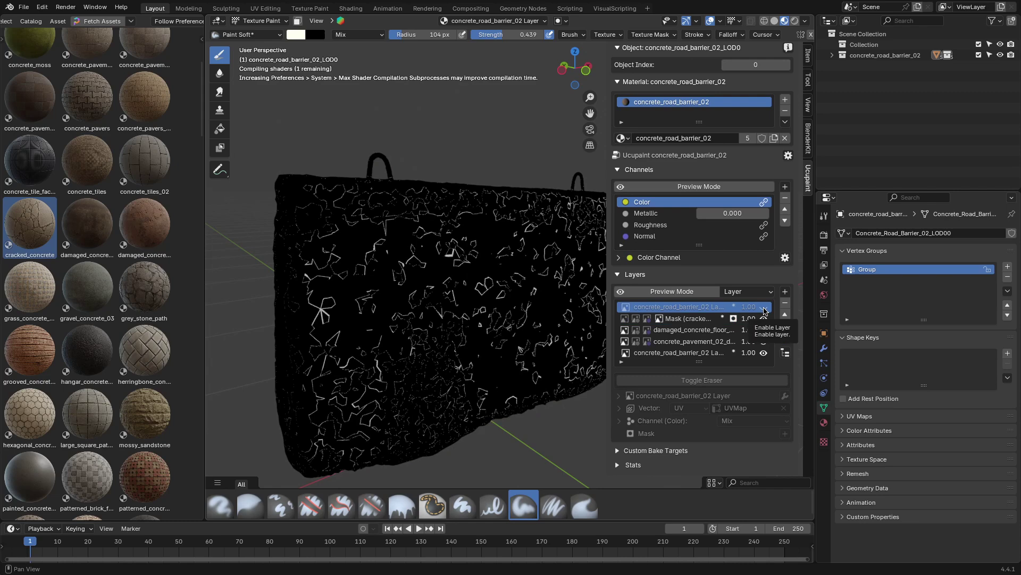
{"action": "left_click", "coordinate": [785, 303]}
{"action": "key", "text": "Return"}
Lower the brush strength to 0.273 and continue painting the cracked_concrete mask on the barrier's face
{"action": "scroll", "coordinate": [487, 333], "scroll_direction": "up", "scroll_amount": 4}
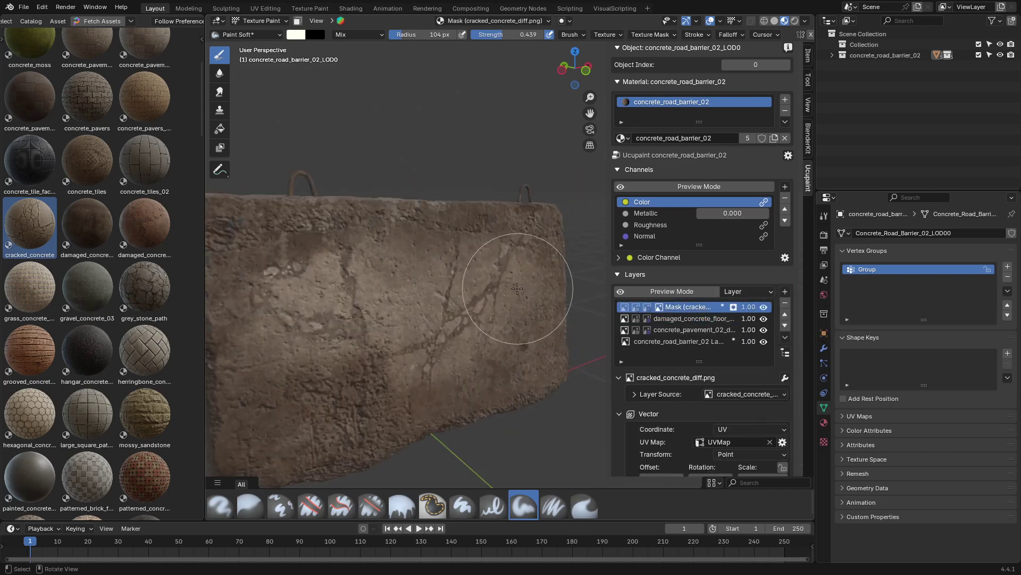
{"action": "left_click_drag", "start_coordinate": [507, 38], "coordinate": [494, 38]}
{"action": "scroll", "coordinate": [426, 152], "scroll_direction": "down", "scroll_amount": 1}
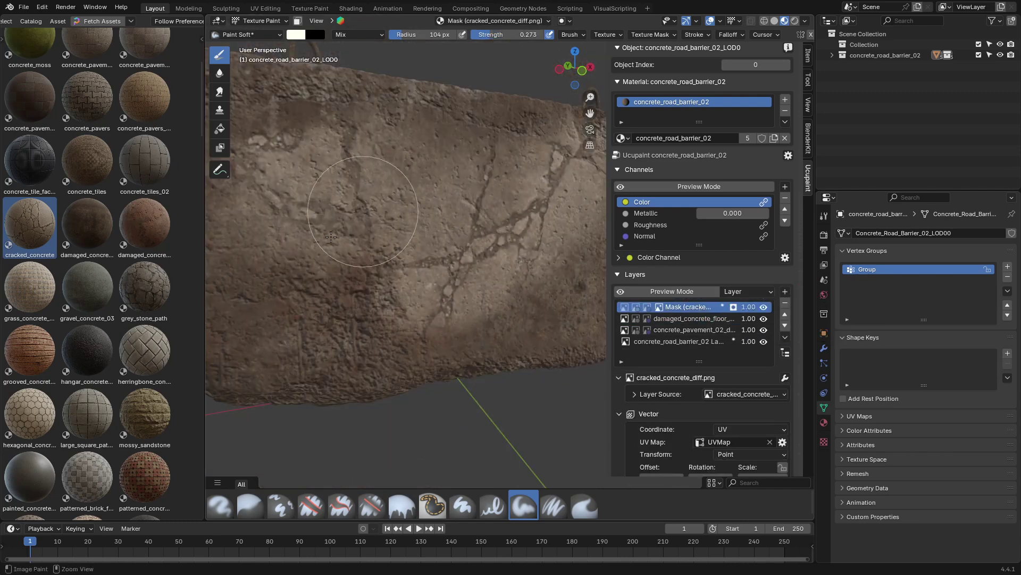
{"action": "scroll", "coordinate": [410, 171], "scroll_direction": "down", "scroll_amount": 1}
{"action": "scroll", "coordinate": [394, 256], "scroll_direction": "up", "scroll_amount": 1}
{"action": "mouse_move", "coordinate": [537, 200]}
{"action": "middle_mouse_down", "text": "shift"}
{"action": "mouse_move", "coordinate": [418, 339]}
{"action": "mouse_move", "coordinate": [458, 282]}
{"action": "mouse_move", "coordinate": [468, 176]}
{"action": "middle_mouse_up", "text": "shift"}
{"action": "scroll", "coordinate": [452, 282], "scroll_direction": "up", "scroll_amount": 1}
Set the brush strength to 0.259 and blend the cracked_concrete mask toward the barrier's edges
{"action": "left_click_drag", "start_coordinate": [503, 36], "coordinate": [502, 35]}
{"action": "scroll", "coordinate": [476, 148], "scroll_direction": "down", "scroll_amount": 1}
{"action": "mouse_move", "coordinate": [349, 426]}
{"action": "middle_mouse_down", "text": "shift"}
{"action": "mouse_move", "coordinate": [380, 343]}
{"action": "mouse_move", "coordinate": [376, 217]}
{"action": "mouse_move", "coordinate": [410, 266]}
{"action": "middle_mouse_up", "text": "shift"}
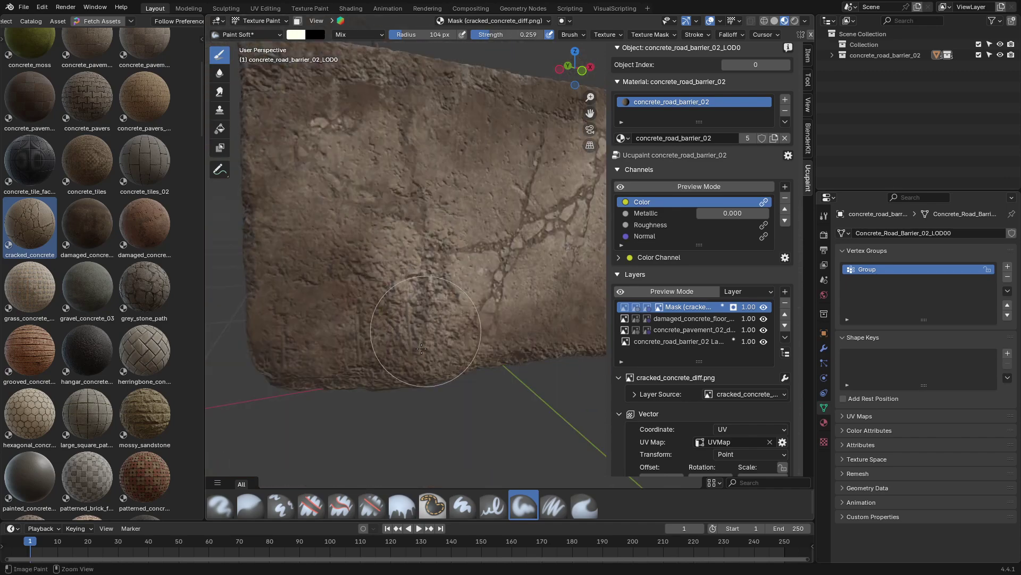
{"action": "scroll", "coordinate": [422, 340], "scroll_direction": "down", "scroll_amount": 2}
{"action": "middle_click_drag", "start_coordinate": [404, 319], "coordinate": [420, 287]}
Add a generated Brick layer to the barrier with offset 0.6 and offset frequency 8
{"action": "left_click", "coordinate": [786, 292]}
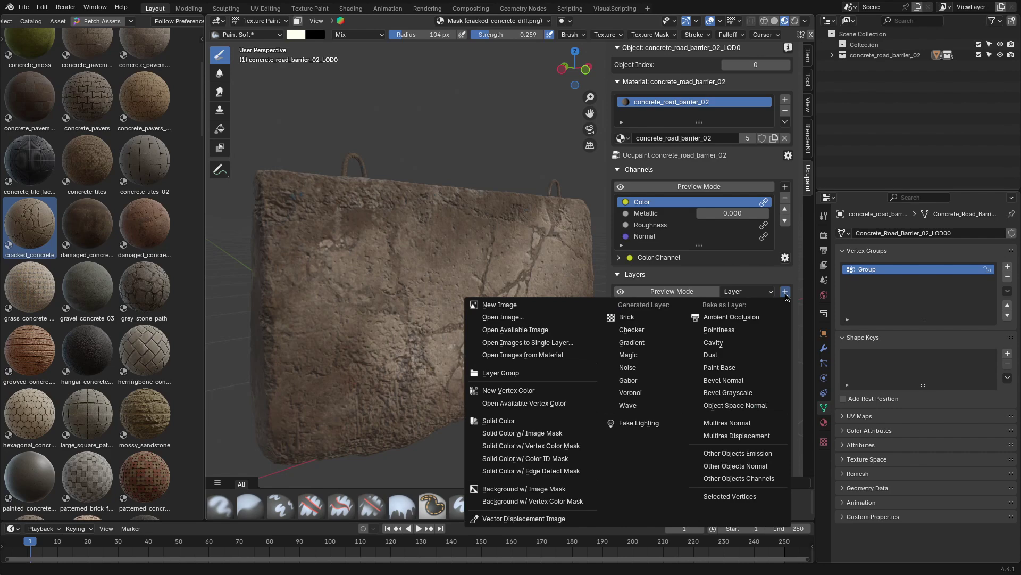
{"action": "left_click", "coordinate": [626, 317]}
{"action": "scroll", "coordinate": [756, 319], "scroll_direction": "down", "scroll_amount": 5}
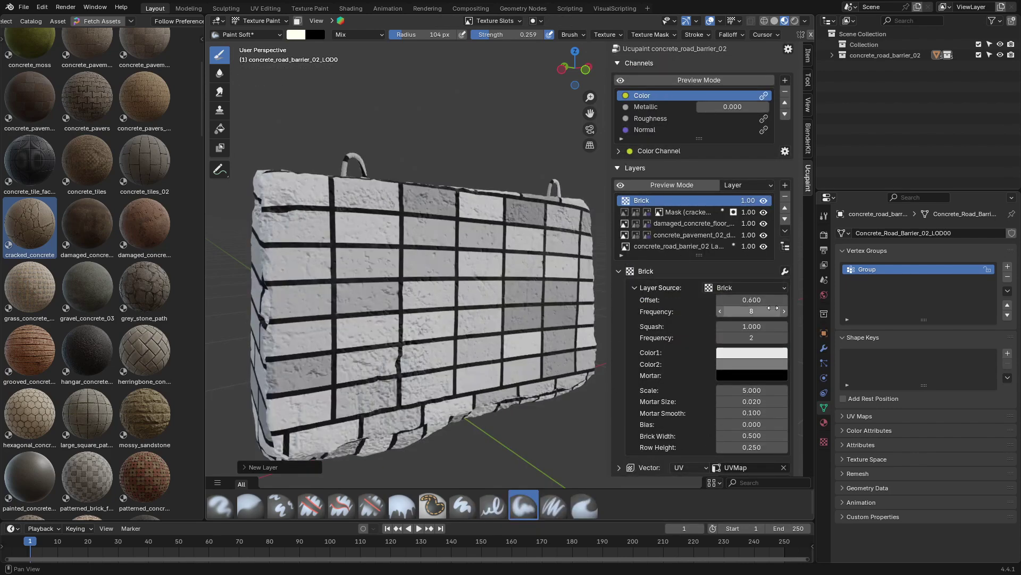
Change the Brick layer's Color1, Color2 and Mortar colors to orange-brown tones
{"action": "left_click", "coordinate": [732, 353]}
{"action": "left_click_drag", "start_coordinate": [739, 246], "coordinate": [741, 248]}
{"action": "left_click", "coordinate": [752, 365]}
{"action": "left_click_drag", "start_coordinate": [766, 222], "coordinate": [739, 267]}
{"action": "left_click", "coordinate": [752, 375]}
{"action": "scroll", "coordinate": [752, 372], "scroll_direction": "down", "scroll_amount": 2}
Adjust the Brick layer to squash 1.6, scale 6.7, mortar smooth 1.0, bias 1.0, brick width 0.3 and row height 1.35
{"action": "left_click_drag", "start_coordinate": [747, 347], "coordinate": [767, 348]}
{"action": "left_click_drag", "start_coordinate": [748, 359], "coordinate": [766, 359]}
{"action": "scroll", "coordinate": [453, 277], "scroll_direction": "up", "scroll_amount": 4}
{"action": "left_click_drag", "start_coordinate": [748, 405], "coordinate": [766, 405]}
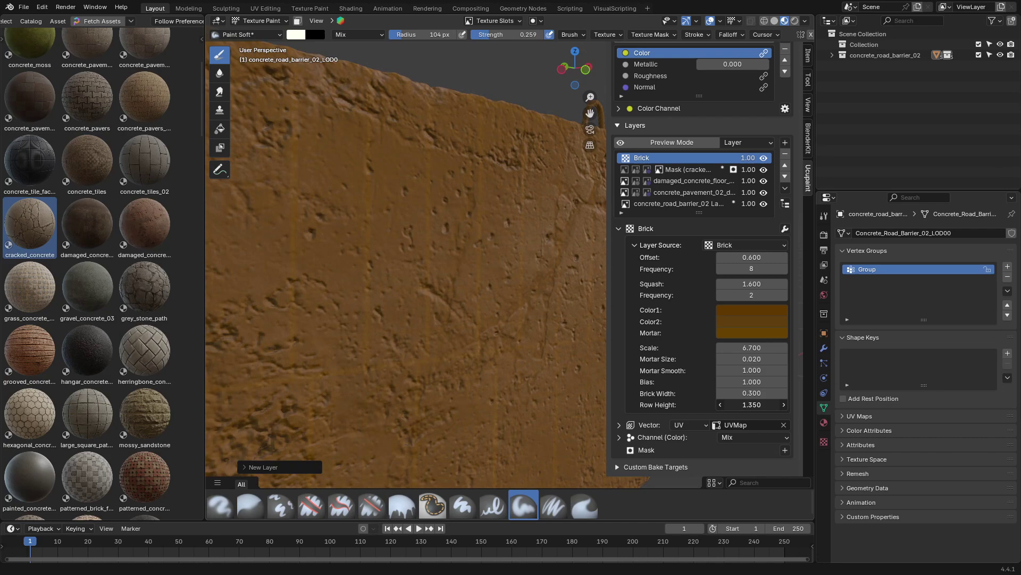
Collapse the Brick layer's settings and add a yellow Solid Color layer on top
{"action": "scroll", "coordinate": [452, 277], "scroll_direction": "down", "scroll_amount": 2}
{"action": "left_click", "coordinate": [619, 229]}
{"action": "left_click", "coordinate": [786, 311]}
{"action": "left_click", "coordinate": [527, 440]}
{"action": "left_click", "coordinate": [484, 493]}
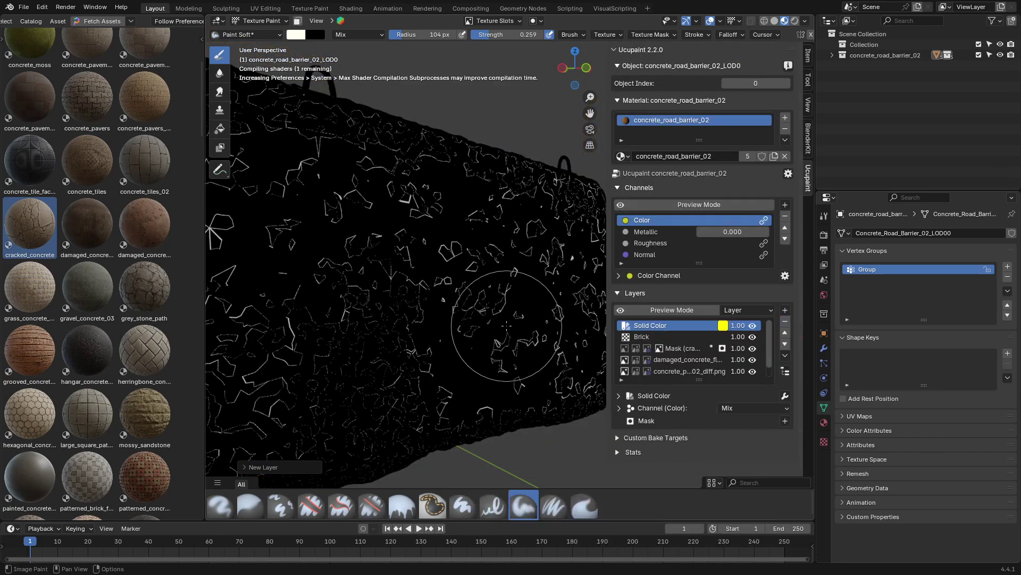
Add an image mask to the yellow layer and paint out its upper band with black at strength 1.0
{"action": "scroll", "coordinate": [530, 287], "scroll_direction": "down", "scroll_amount": 3}
{"action": "left_click", "coordinate": [784, 421]}
{"action": "left_click", "coordinate": [534, 279]}
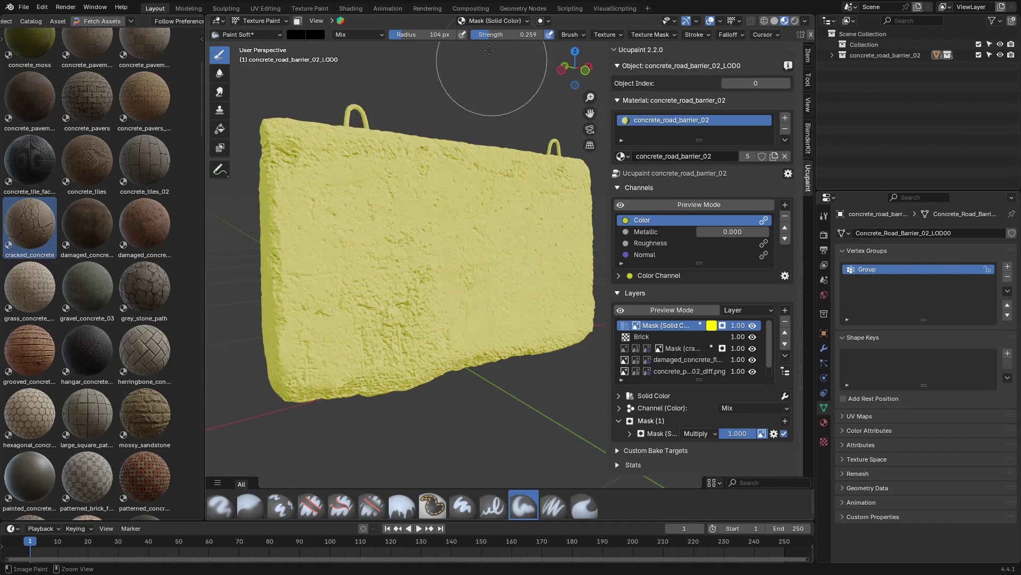
{"action": "middle_click_drag", "start_coordinate": [517, 209], "coordinate": [453, 261]}
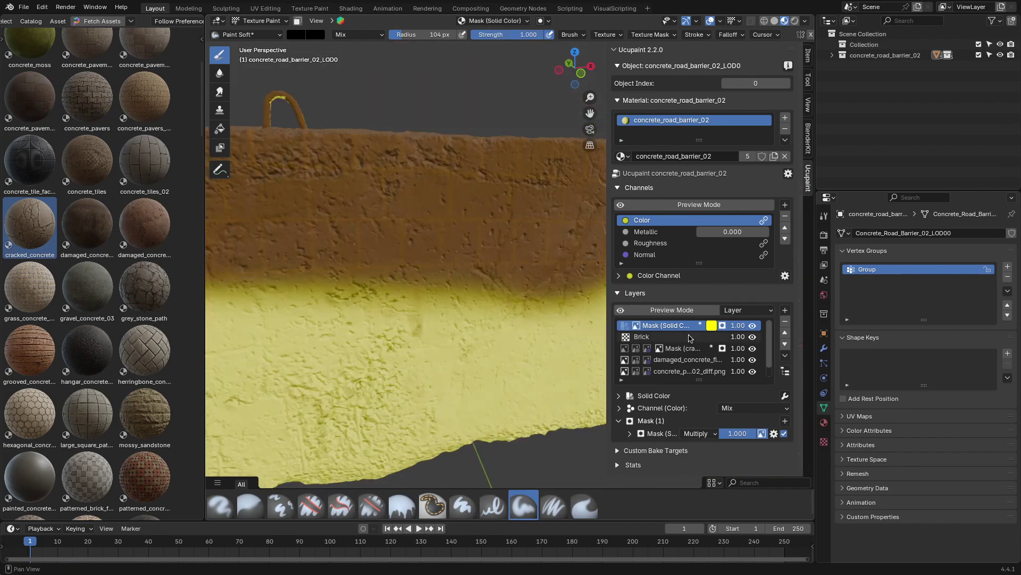
Add a new image mask to the Brick layer
{"action": "left_click", "coordinate": [691, 338]}
{"action": "left_click", "coordinate": [785, 433]}
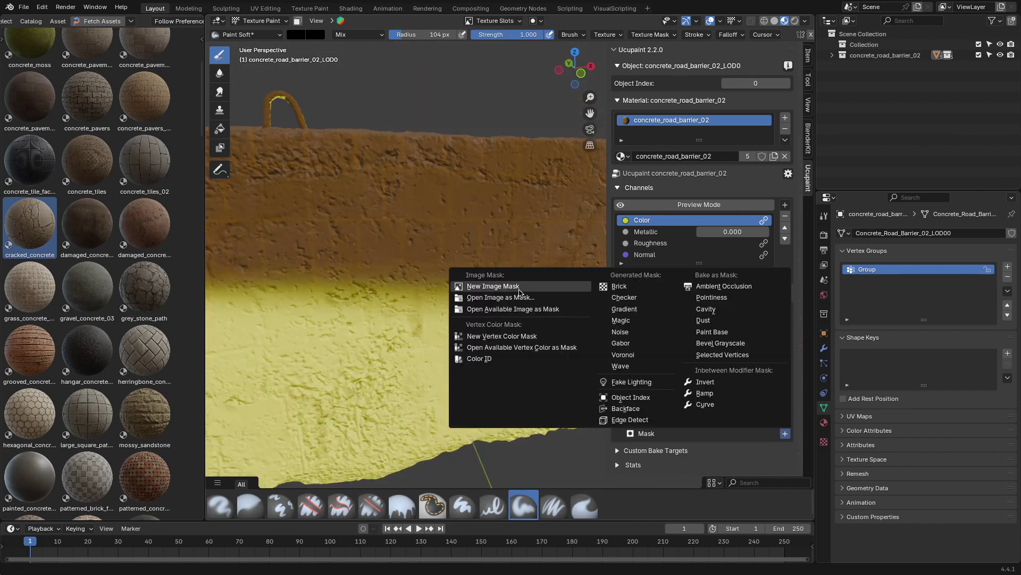
{"action": "left_click", "coordinate": [522, 288]}
{"action": "left_click", "coordinate": [492, 404]}
{"action": "scroll", "coordinate": [502, 290], "scroll_direction": "down", "scroll_amount": 3}
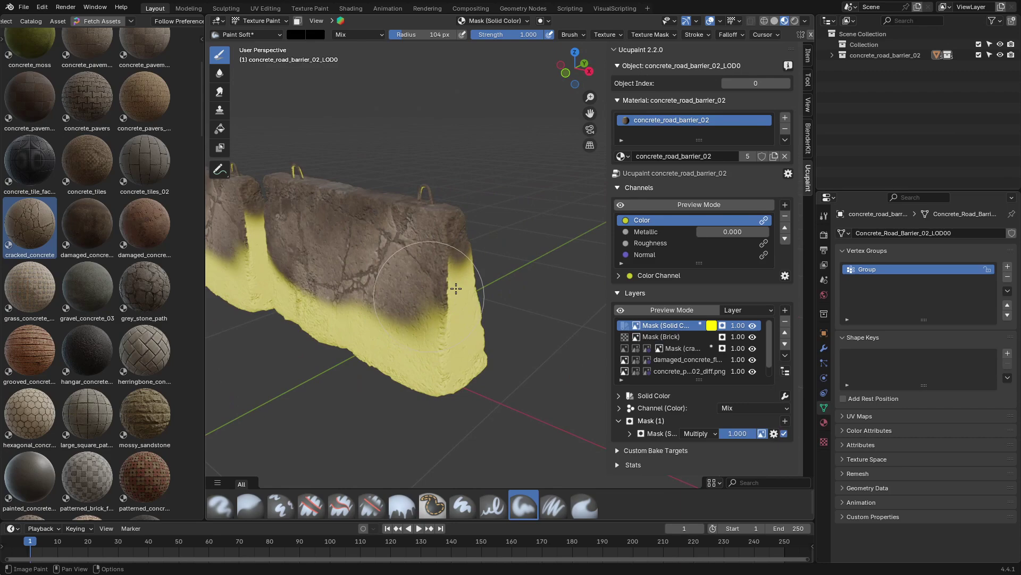
{"action": "middle_click_drag", "start_coordinate": [456, 288], "coordinate": [532, 154]}
Remove the concrete_p...02_diff.png layer and toggle the visibility of the cracked and damaged concrete layers
{"action": "left_click", "coordinate": [708, 352]}
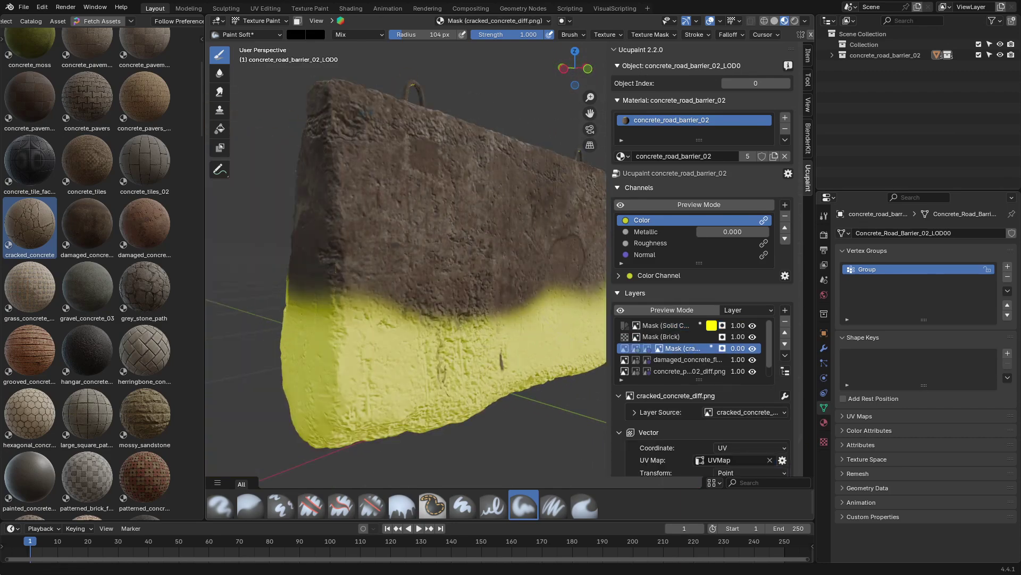
{"action": "scroll", "coordinate": [738, 362], "scroll_direction": "down", "scroll_amount": 1}
{"action": "left_click", "coordinate": [689, 360]}
{"action": "left_click", "coordinate": [785, 321]}
{"action": "left_click", "coordinate": [766, 342]}
{"action": "left_click", "coordinate": [764, 360]}
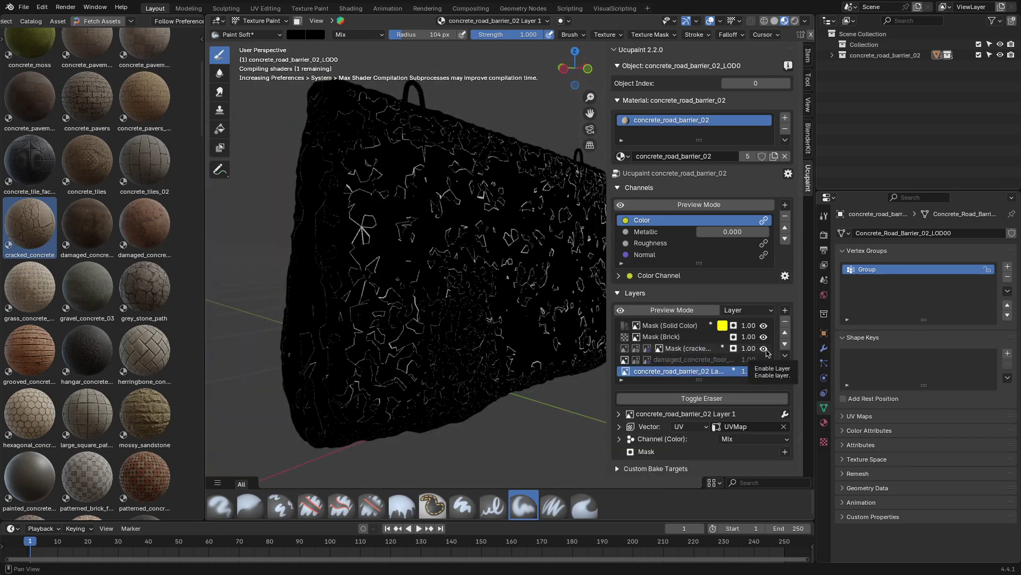
{"action": "left_click_drag", "start_coordinate": [702, 379], "coordinate": [710, 398]}
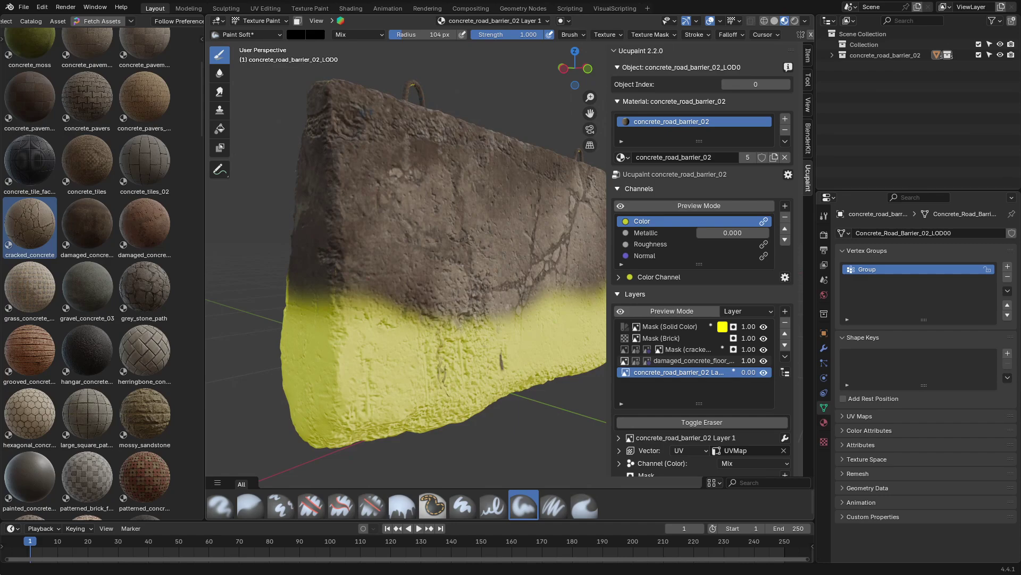
Set the yellow Solid Color layer's color blend to Overlay
{"action": "middle_click_drag", "start_coordinate": [336, 273], "coordinate": [266, 274]}
{"action": "left_click", "coordinate": [671, 326]}
{"action": "scroll", "coordinate": [702, 404], "scroll_direction": "down", "scroll_amount": 2}
{"action": "left_click_drag", "start_coordinate": [204, 260], "coordinate": [137, 261]}
{"action": "left_click", "coordinate": [748, 408]}
{"action": "left_click", "coordinate": [747, 236]}
{"action": "middle_click_drag", "start_coordinate": [404, 255], "coordinate": [478, 255]}
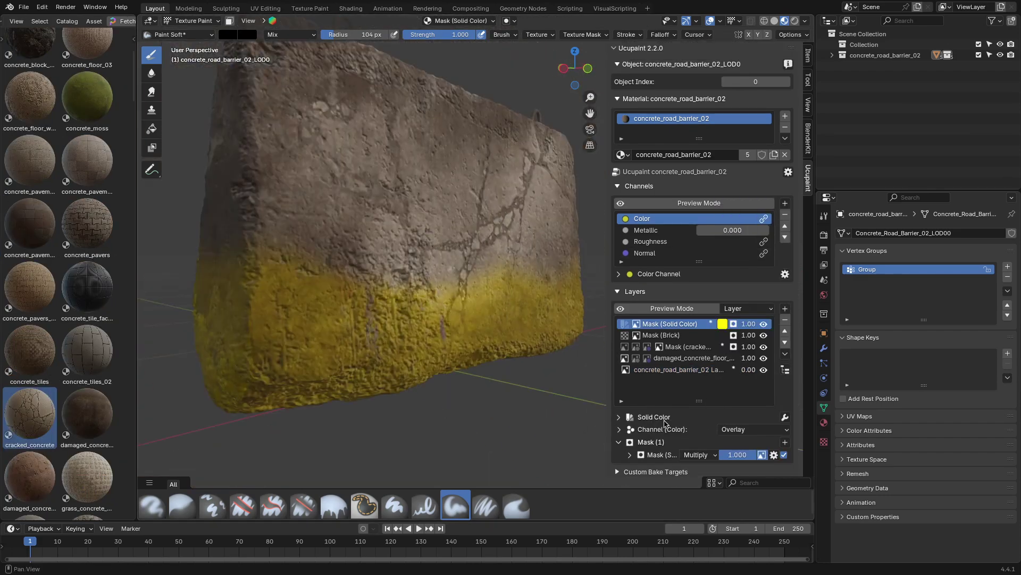
Expand the yellow layer's Color channel settings and switch its blend mode to Hue
{"action": "left_click", "coordinate": [620, 430]}
{"action": "scroll", "coordinate": [630, 425], "scroll_direction": "down", "scroll_amount": 3}
{"action": "left_click", "coordinate": [631, 380]}
{"action": "left_click_drag", "start_coordinate": [740, 394], "coordinate": [774, 394]}
{"action": "left_click", "coordinate": [714, 394]}
{"action": "left_click", "coordinate": [723, 378]}
{"action": "left_click", "coordinate": [714, 394]}
{"action": "left_click", "coordinate": [723, 280]}
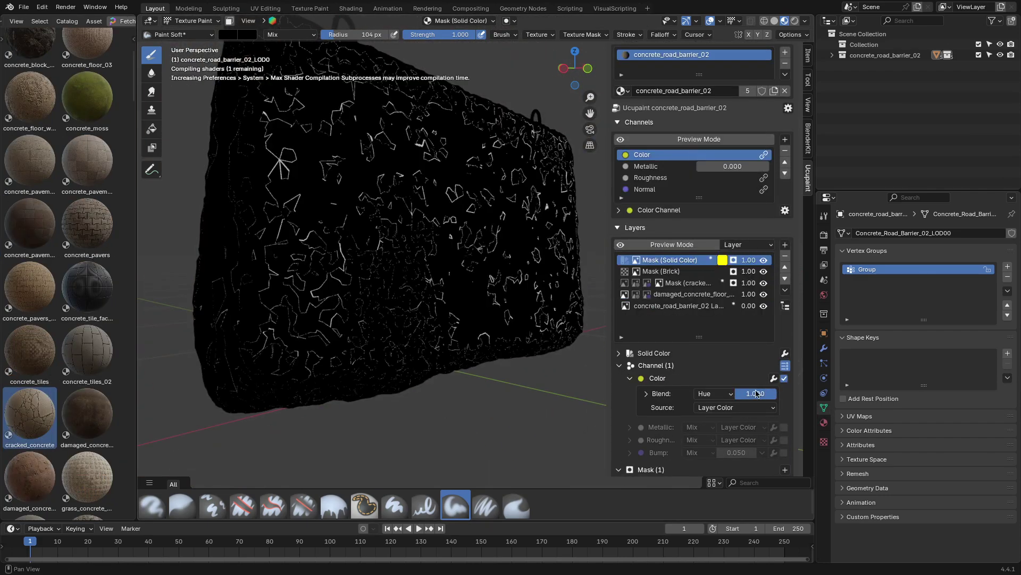
Try further blend options for the yellow layer's Color channel and settle on Multiply
{"action": "left_click", "coordinate": [645, 394]}
{"action": "left_click", "coordinate": [770, 418]}
{"action": "left_click", "coordinate": [646, 394]}
{"action": "left_click", "coordinate": [710, 394]}
{"action": "left_click", "coordinate": [712, 300]}
{"action": "left_click", "coordinate": [712, 394]}
{"action": "left_click", "coordinate": [712, 339]}
Paint the yellow mask back in over the cracks with white, using a 51 px radius and 0.676 strength
{"action": "mouse_move", "coordinate": [447, 266]}
{"action": "middle_mouse_down"}
{"action": "mouse_move", "coordinate": [495, 280]}
{"action": "mouse_move", "coordinate": [458, 279]}
{"action": "middle_mouse_up"}
{"action": "key", "text": "x"}
{"action": "mouse_move", "coordinate": [530, 280]}
{"action": "middle_mouse_down"}
{"action": "mouse_move", "coordinate": [482, 249]}
{"action": "mouse_move", "coordinate": [564, 253]}
{"action": "middle_mouse_up"}
Add a Color Ramp modifier to the layer's Color channel and adjust a stop's position and color
{"action": "left_click", "coordinate": [774, 378]}
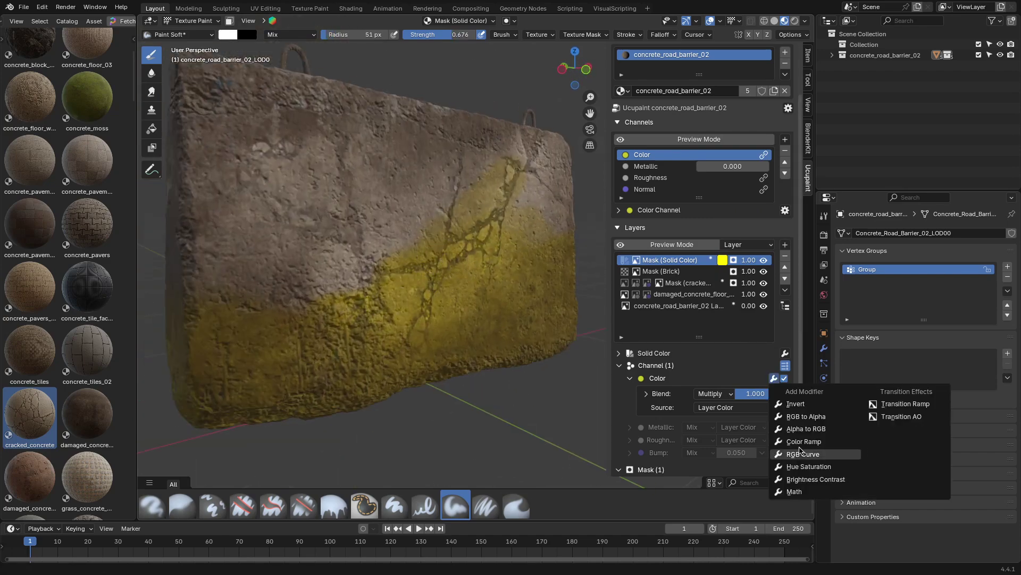
{"action": "left_click", "coordinate": [804, 441]}
{"action": "scroll", "coordinate": [745, 425], "scroll_direction": "down", "scroll_amount": 2}
{"action": "left_click_drag", "start_coordinate": [657, 400], "coordinate": [720, 400]}
{"action": "scroll", "coordinate": [729, 404], "scroll_direction": "down", "scroll_amount": 1}
{"action": "left_click", "coordinate": [746, 399]}
{"action": "left_click_drag", "start_coordinate": [819, 267], "coordinate": [820, 212]}
{"action": "left_click", "coordinate": [806, 280]}
Rework the Color Ramp's stop positions and colors and return the Color channel's blend to Multiply
{"action": "left_click", "coordinate": [714, 330]}
{"action": "left_click", "coordinate": [720, 91]}
{"action": "mouse_move", "coordinate": [771, 382]}
{"action": "left_mouse_down"}
{"action": "mouse_move", "coordinate": [761, 382]}
{"action": "mouse_move", "coordinate": [772, 382]}
{"action": "left_mouse_up"}
{"action": "left_click_drag", "start_coordinate": [694, 382], "coordinate": [734, 383]}
{"action": "left_click", "coordinate": [772, 382]}
{"action": "left_click", "coordinate": [745, 399]}
{"action": "left_click", "coordinate": [796, 289]}
{"action": "left_click", "coordinate": [745, 399]}
{"action": "left_click_drag", "start_coordinate": [820, 298], "coordinate": [820, 213]}
{"action": "mouse_move", "coordinate": [721, 383]}
{"action": "left_mouse_down"}
{"action": "mouse_move", "coordinate": [650, 384]}
{"action": "mouse_move", "coordinate": [731, 372]}
{"action": "left_mouse_up"}
{"action": "left_click", "coordinate": [714, 330]}
{"action": "left_click", "coordinate": [714, 125]}
Add an Invert modifier to the Color channel and disable the Color Ramp modifier
{"action": "left_click", "coordinate": [771, 382]}
{"action": "left_click", "coordinate": [774, 314]}
{"action": "left_click", "coordinate": [798, 339]}
{"action": "left_click", "coordinate": [665, 326]}
{"action": "left_click", "coordinate": [666, 337]}
{"action": "left_click", "coordinate": [770, 346]}
Add a Math modifier multiplying R by 3.5 and G by 8.7, adjust B, and collapse the Color channel settings
{"action": "left_click", "coordinate": [774, 305]}
{"action": "left_click", "coordinate": [798, 423]}
{"action": "left_click_drag", "start_coordinate": [714, 383], "coordinate": [753, 383]}
{"action": "left_click_drag", "start_coordinate": [714, 394], "coordinate": [708, 394]}
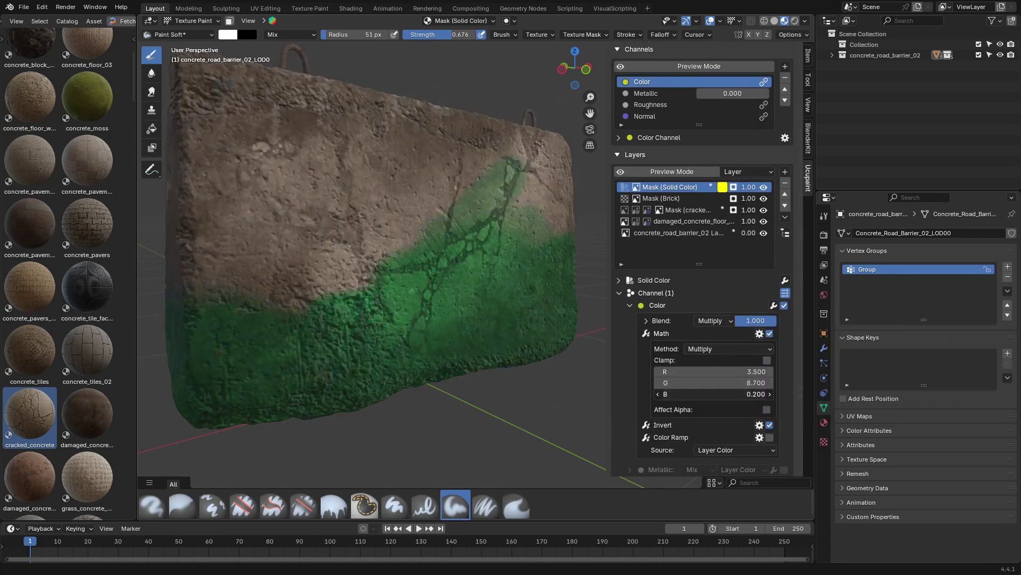
{"action": "left_click", "coordinate": [630, 306]}
Set the material's Metallic channel value to 0.336
{"action": "left_click_drag", "start_coordinate": [716, 154], "coordinate": [740, 155]}
{"action": "left_click", "coordinate": [731, 165]}
{"action": "left_click", "coordinate": [737, 143]}
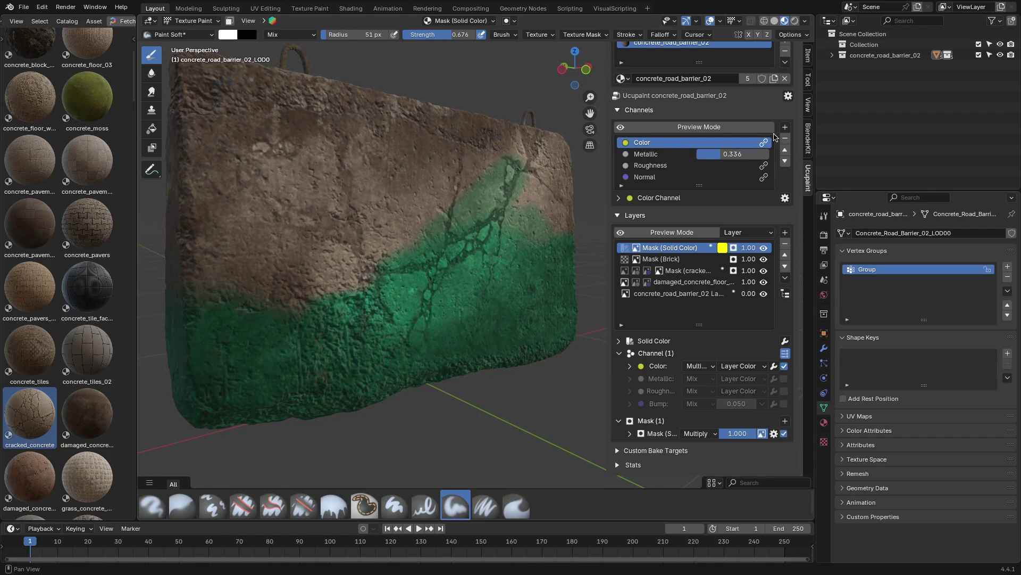
Remove the Metallic channel from the material's channels
{"action": "left_click", "coordinate": [795, 210]}
{"action": "left_click", "coordinate": [785, 139]}
{"action": "left_click", "coordinate": [679, 154]}
{"action": "left_click", "coordinate": [785, 138]}
Add a new Value channel connected to a shader input and remove it again
{"action": "left_click", "coordinate": [785, 151]}
{"action": "left_click", "coordinate": [795, 180]}
{"action": "left_click", "coordinate": [828, 201]}
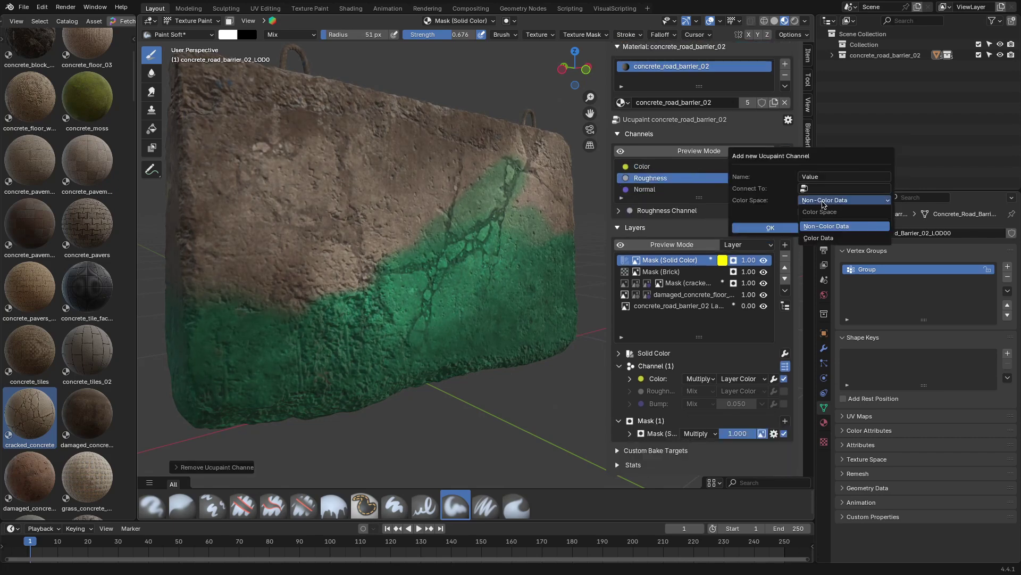
{"action": "left_click", "coordinate": [831, 188]}
{"action": "left_click", "coordinate": [834, 247]}
{"action": "left_click", "coordinate": [770, 228]}
{"action": "mouse_move", "coordinate": [742, 205]}
{"action": "left_mouse_down"}
{"action": "mouse_move", "coordinate": [673, 205]}
{"action": "mouse_move", "coordinate": [741, 206]}
{"action": "left_mouse_up"}
{"action": "left_click", "coordinate": [784, 162]}
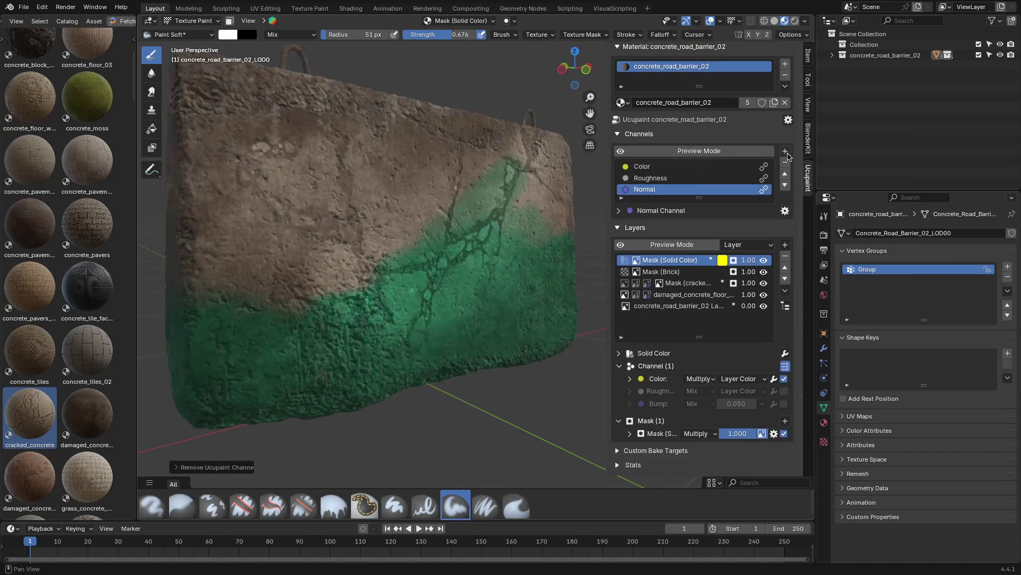
{"action": "left_click", "coordinate": [785, 151]}
{"action": "left_click", "coordinate": [806, 192]}
{"action": "left_click", "coordinate": [852, 206]}
{"action": "left_click", "coordinate": [822, 192]}
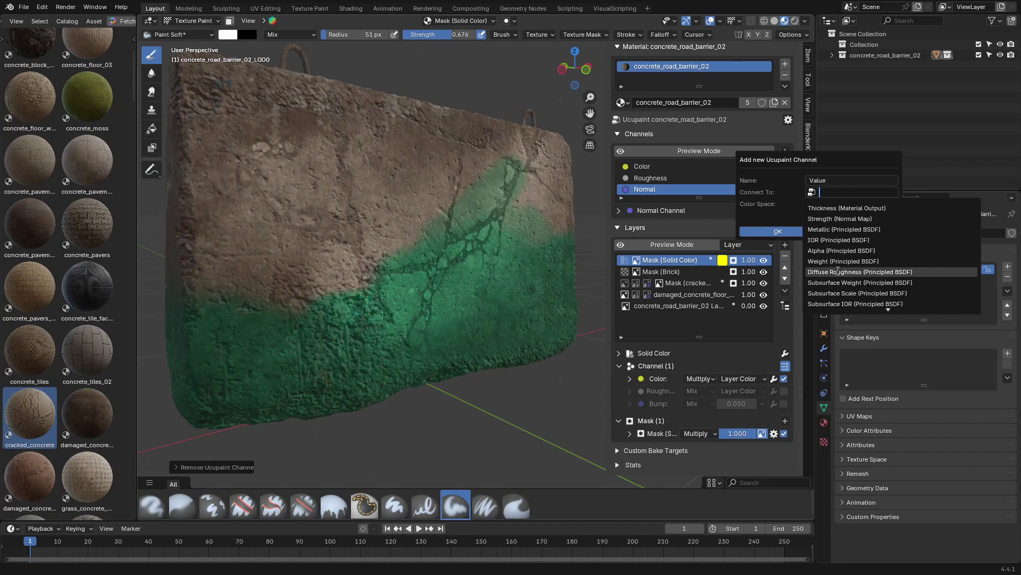
{"action": "key", "text": "Escape"}
{"action": "key", "text": "Escape"}
Enable the yellow layer's Roughness channel with Add blending and adjust its intensity
{"action": "left_click", "coordinate": [641, 393]}
{"action": "scroll", "coordinate": [642, 392], "scroll_direction": "down", "scroll_amount": 1}
{"action": "left_click", "coordinate": [716, 385]}
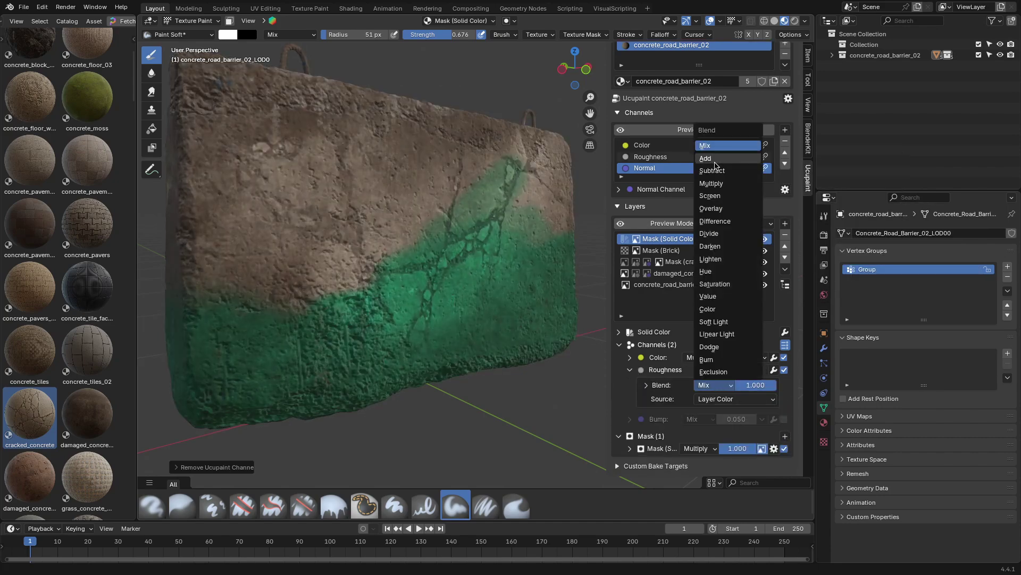
{"action": "left_click", "coordinate": [713, 159]}
{"action": "left_click_drag", "start_coordinate": [758, 385], "coordinate": [762, 404]}
{"action": "scroll", "coordinate": [452, 250], "scroll_direction": "up", "scroll_amount": 4}
{"action": "left_click", "coordinate": [630, 369]}
Enable the yellow layer's Bump channel with a height of -0.650 and disable it again
{"action": "left_click", "coordinate": [784, 404]}
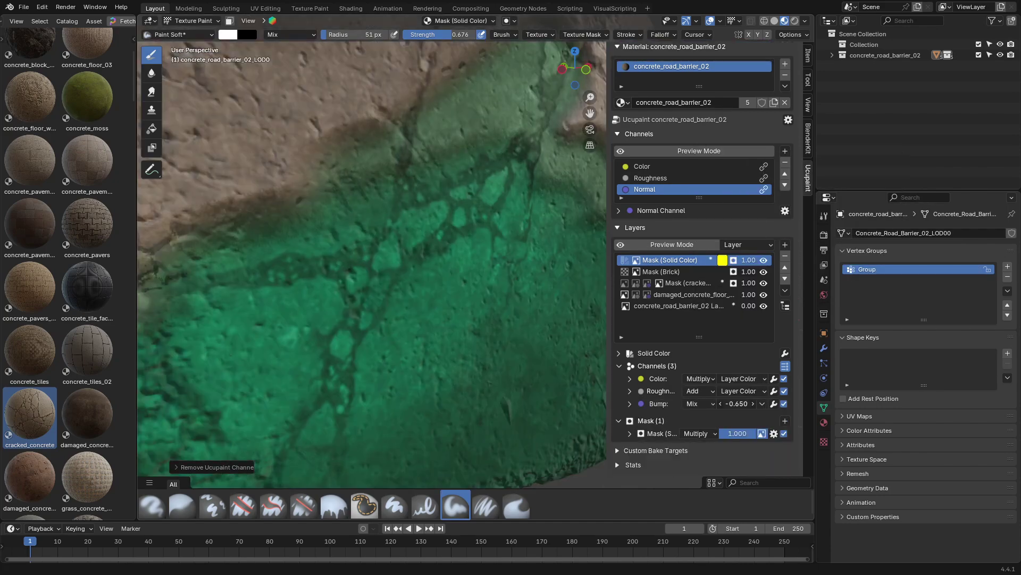
{"action": "scroll", "coordinate": [452, 250], "scroll_direction": "down", "scroll_amount": 3}
{"action": "left_click", "coordinate": [784, 404]}
{"action": "scroll", "coordinate": [739, 340], "scroll_direction": "up", "scroll_amount": 3}
Expand the settings of the material's Color and Roughness channels and adjust the Roughness channel's base value
{"action": "left_click", "coordinate": [644, 221]}
{"action": "left_click", "coordinate": [619, 266]}
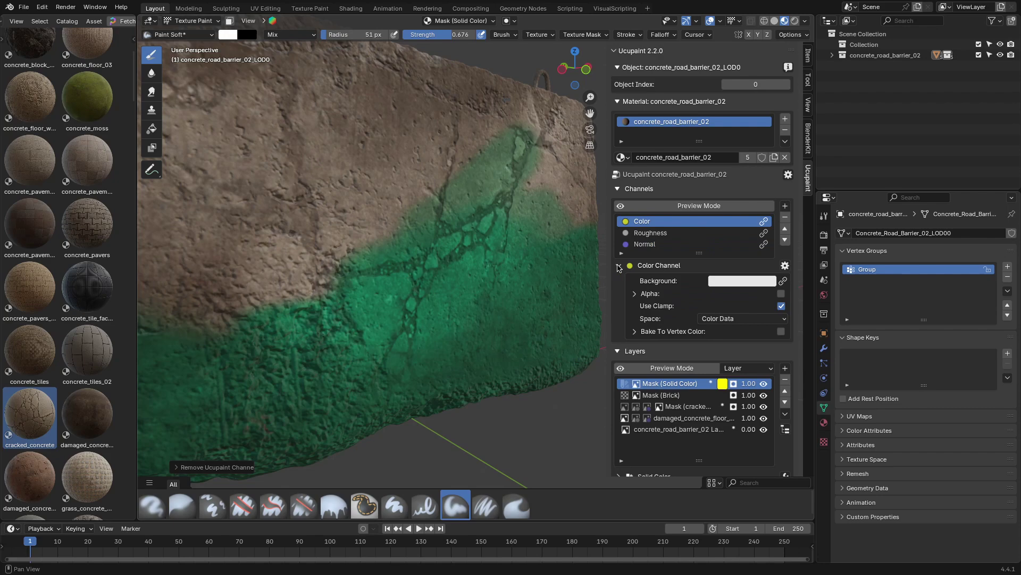
{"action": "left_click", "coordinate": [636, 293]}
{"action": "left_click", "coordinate": [644, 233]}
{"action": "left_click", "coordinate": [619, 266]}
{"action": "mouse_move", "coordinate": [742, 281]}
{"action": "left_mouse_down"}
{"action": "mouse_move", "coordinate": [716, 281]}
{"action": "mouse_move", "coordinate": [780, 281]}
{"action": "mouse_move", "coordinate": [755, 280]}
{"action": "left_mouse_up"}
Enable Height Tweak on the material's Normal channel and set it to 8.5
{"action": "left_click", "coordinate": [645, 244]}
{"action": "left_click", "coordinate": [619, 265]}
{"action": "left_click", "coordinate": [635, 294]}
{"action": "left_click", "coordinate": [635, 294]}
{"action": "left_click", "coordinate": [781, 280]}
{"action": "middle_click_drag", "start_coordinate": [452, 250], "coordinate": [421, 256]}
{"action": "scroll", "coordinate": [453, 250], "scroll_direction": "up", "scroll_amount": 4}
{"action": "left_click_drag", "start_coordinate": [742, 281], "coordinate": [772, 281]}
{"action": "scroll", "coordinate": [452, 250], "scroll_direction": "down", "scroll_amount": 4}
Open the grass_concrete_pavement material's images as a single layer with a white image mask
{"action": "right_click", "coordinate": [88, 476]}
{"action": "left_click", "coordinate": [136, 511]}
{"action": "left_click_drag", "start_coordinate": [173, 395], "coordinate": [341, 174]}
{"action": "left_click", "coordinate": [351, 228]}
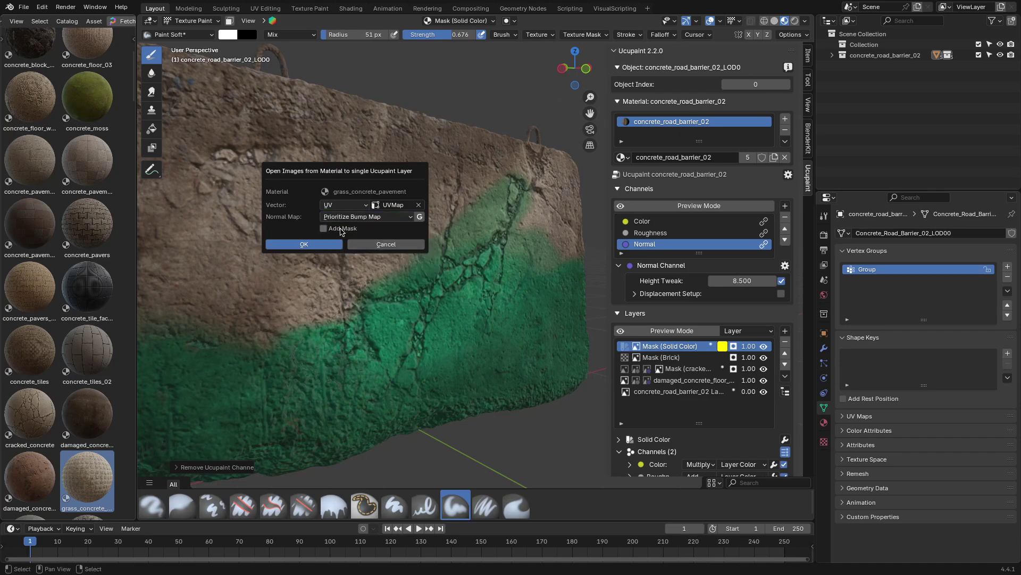
{"action": "left_click", "coordinate": [341, 229]}
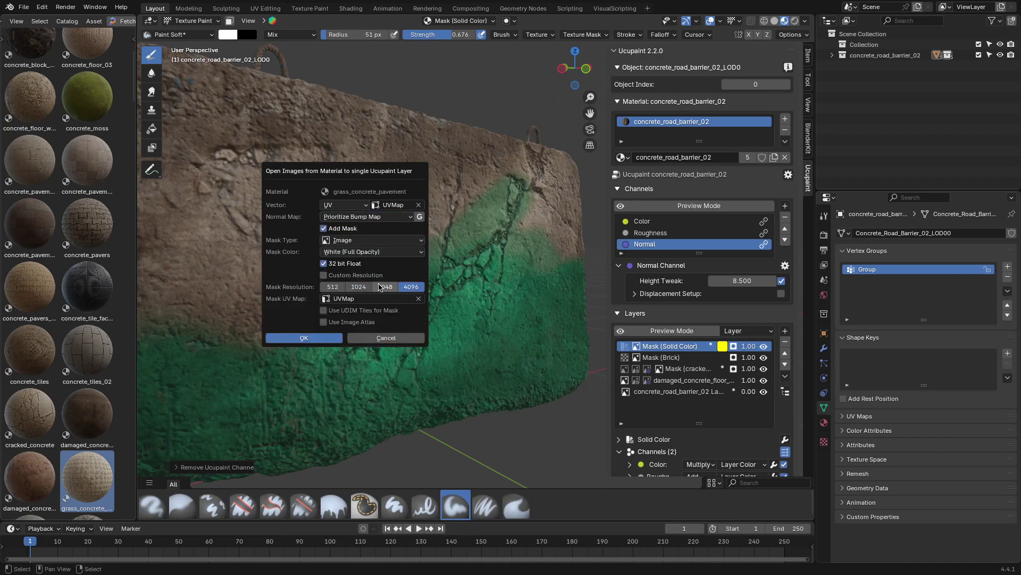
{"action": "left_click", "coordinate": [303, 338]}
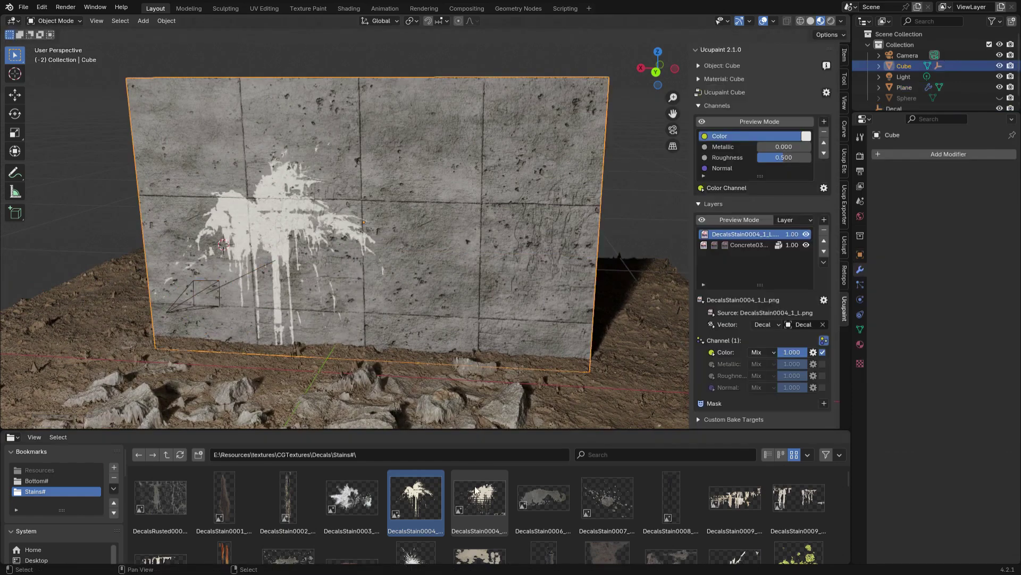
Open DecalsStain0004_2_M.png as a new layer on the wall using Decal coordinates
{"action": "right_click", "coordinate": [479, 497]}
{"action": "left_click", "coordinate": [559, 506]}
{"action": "left_click", "coordinate": [622, 497]}
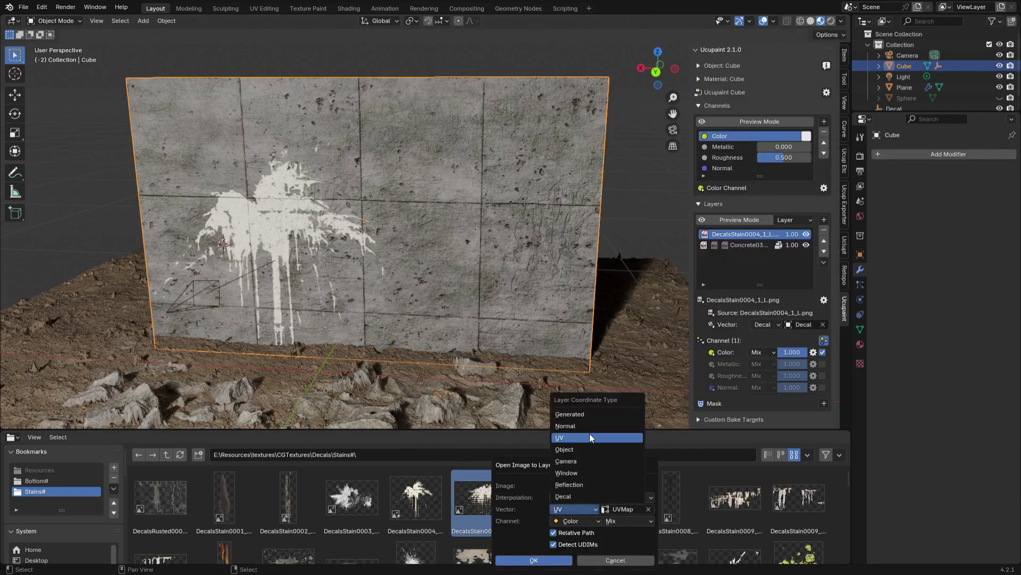
{"action": "left_click", "coordinate": [589, 433]}
{"action": "left_click", "coordinate": [550, 562]}
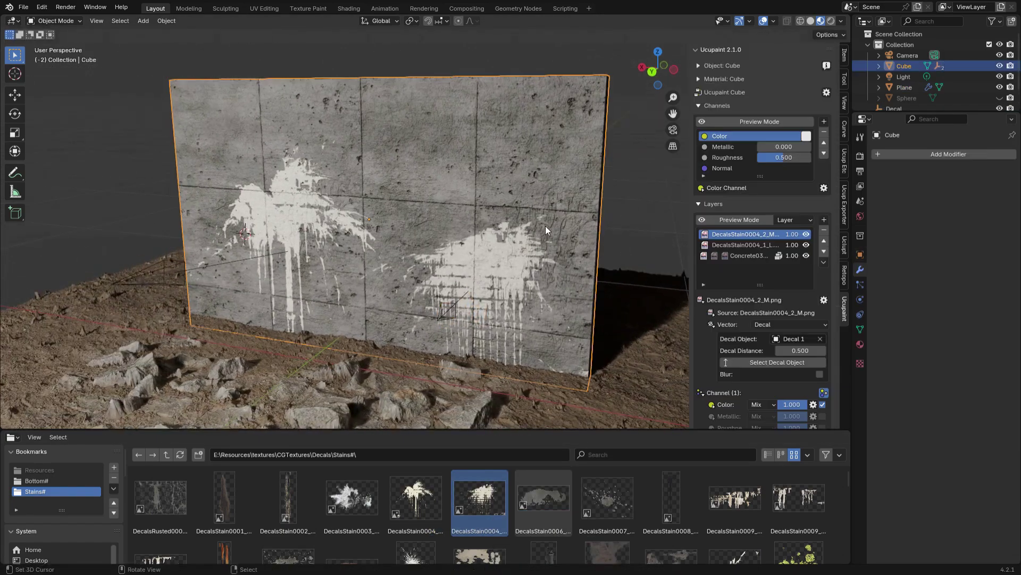
Open DecalBottom0005_1_M.png from the Bottom# folder as a Decal layer and select its decal object
{"action": "left_click", "coordinate": [37, 481]}
{"action": "right_click", "coordinate": [479, 497]}
{"action": "left_click", "coordinate": [560, 506]}
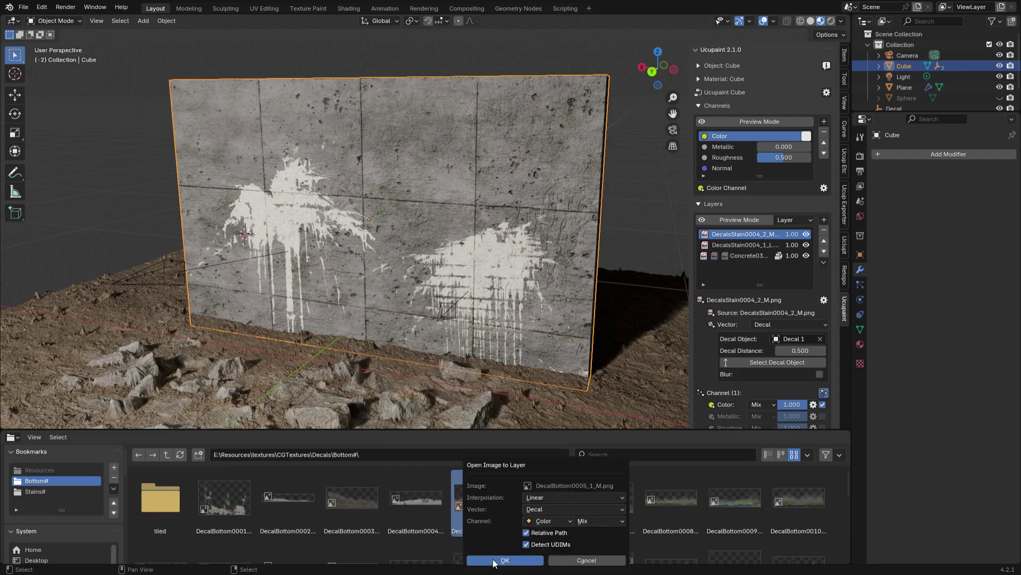
{"action": "left_click", "coordinate": [532, 560]}
{"action": "left_click", "coordinate": [809, 362]}
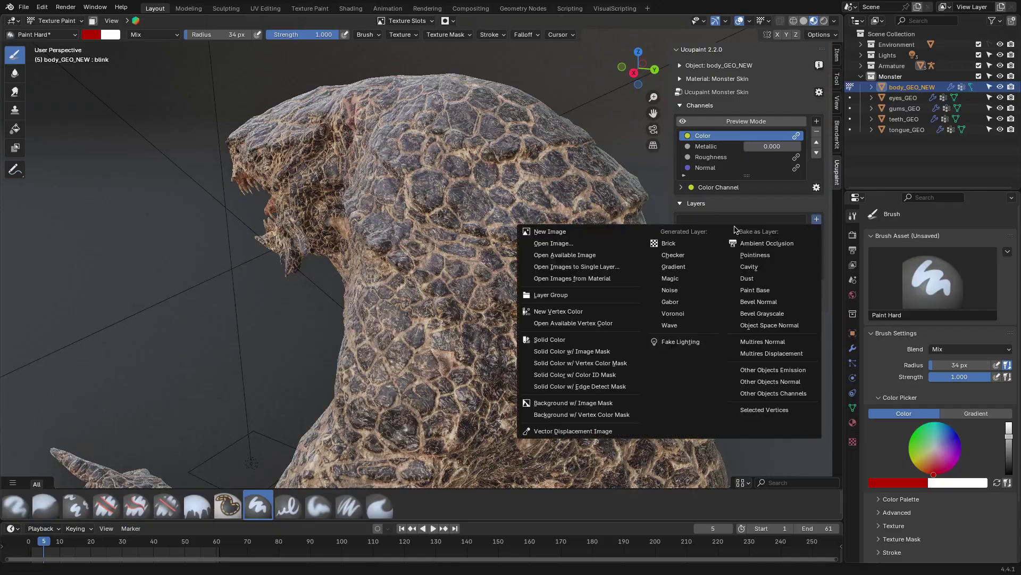
Create a 1024 image layer called Monster Skin Layer with UDIM tiles on the monster's godzilUV map
{"action": "left_click", "coordinate": [550, 232]}
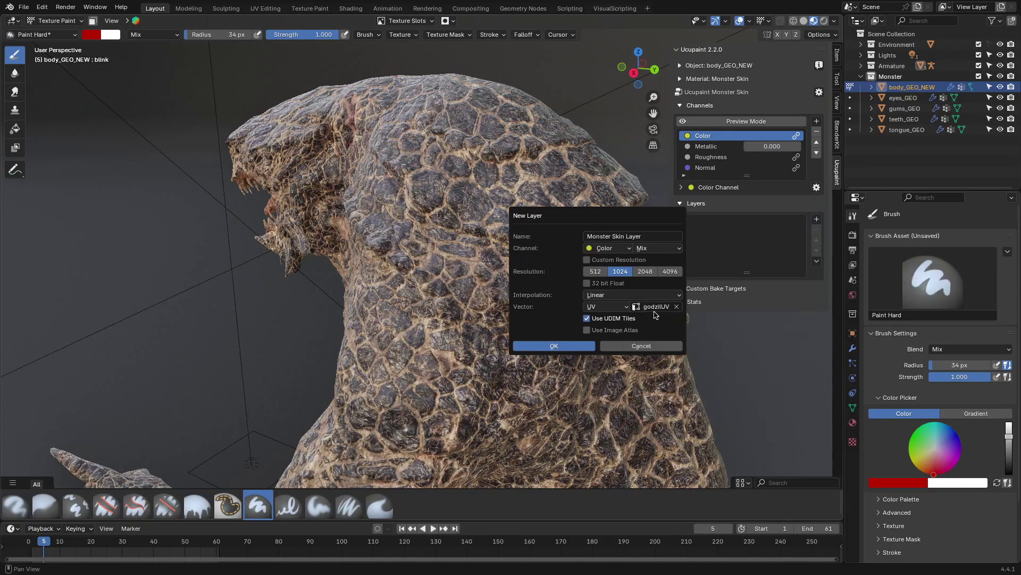
{"action": "left_click", "coordinate": [584, 344]}
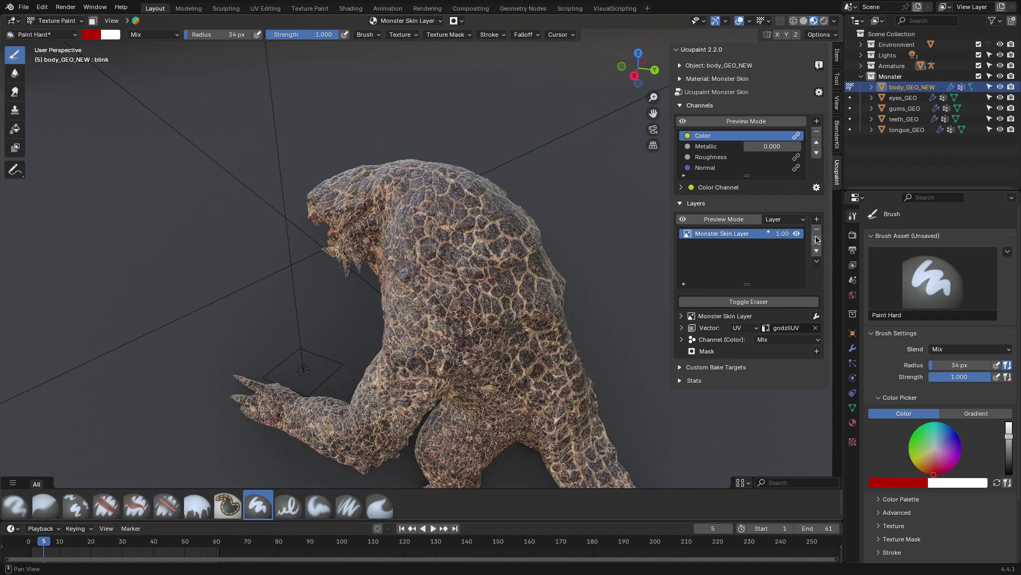
{"action": "left_click", "coordinate": [582, 346]}
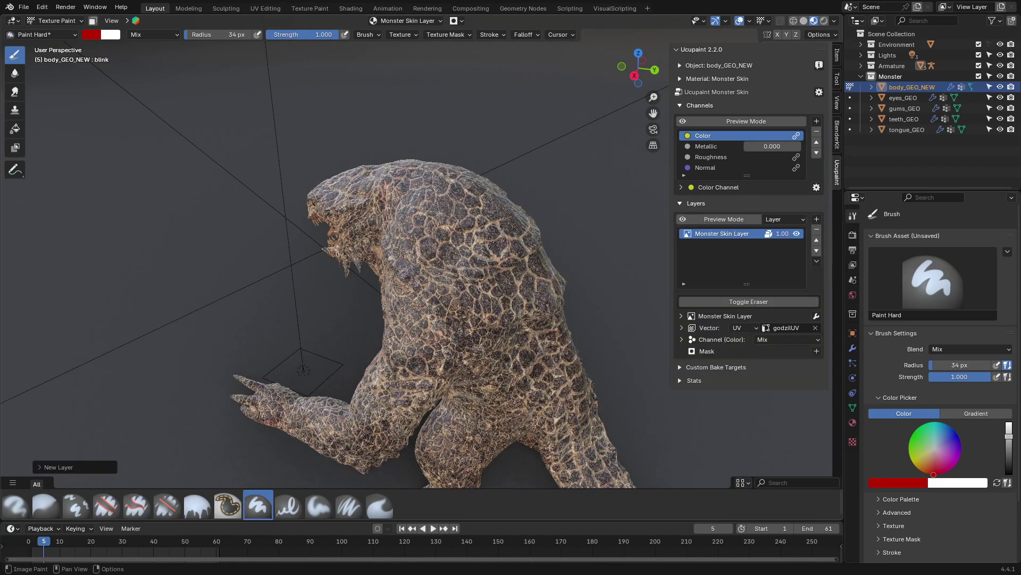
Paint a red 34 px stroke from the monster's upper back down toward its arm
{"action": "left_click_drag", "start_coordinate": [470, 223], "coordinate": [417, 303]}
{"action": "mouse_move", "coordinate": [486, 200]}
{"action": "left_mouse_down"}
{"action": "mouse_move", "coordinate": [417, 422]}
{"action": "mouse_move", "coordinate": [298, 407]}
{"action": "left_mouse_up"}
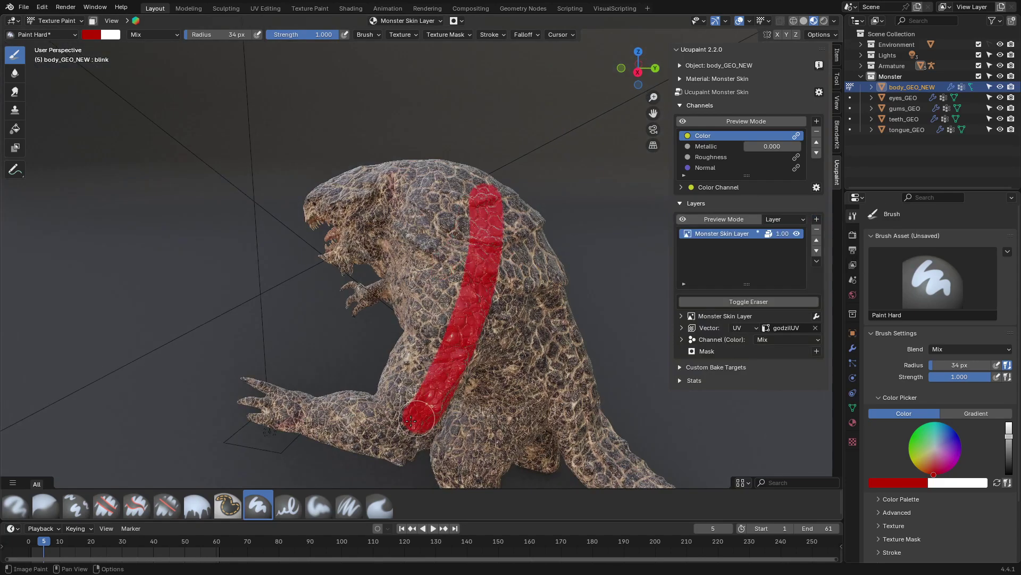
{"action": "middle_click_drag", "start_coordinate": [372, 362], "coordinate": [404, 343]}
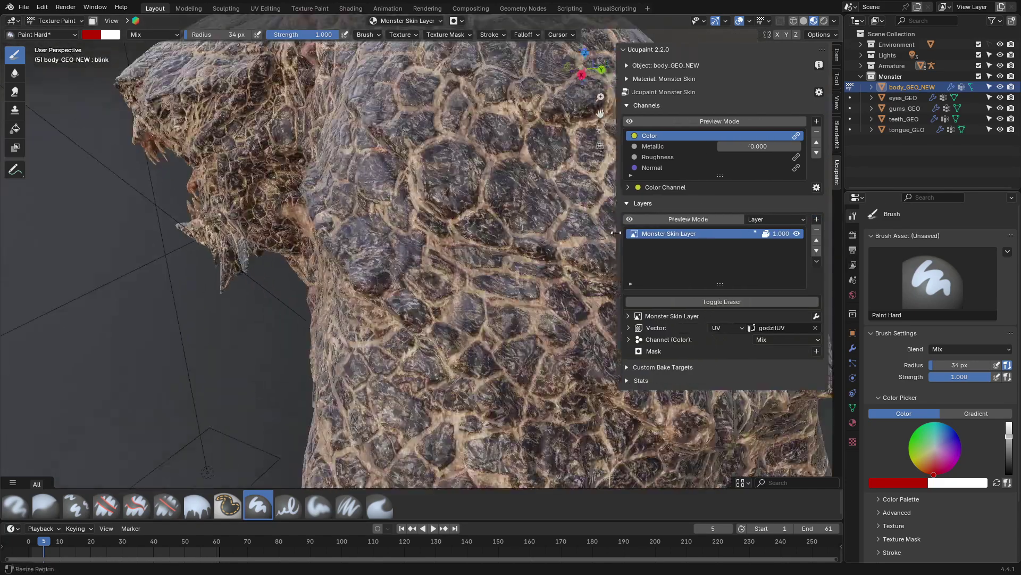
Enlarge the layer sidebar around Monster Skin Layer and save the monster file
{"action": "middle_click_drag", "start_coordinate": [692, 261], "coordinate": [627, 261], "text": "ctrl"}
{"action": "left_click_drag", "start_coordinate": [617, 260], "coordinate": [540, 261]}
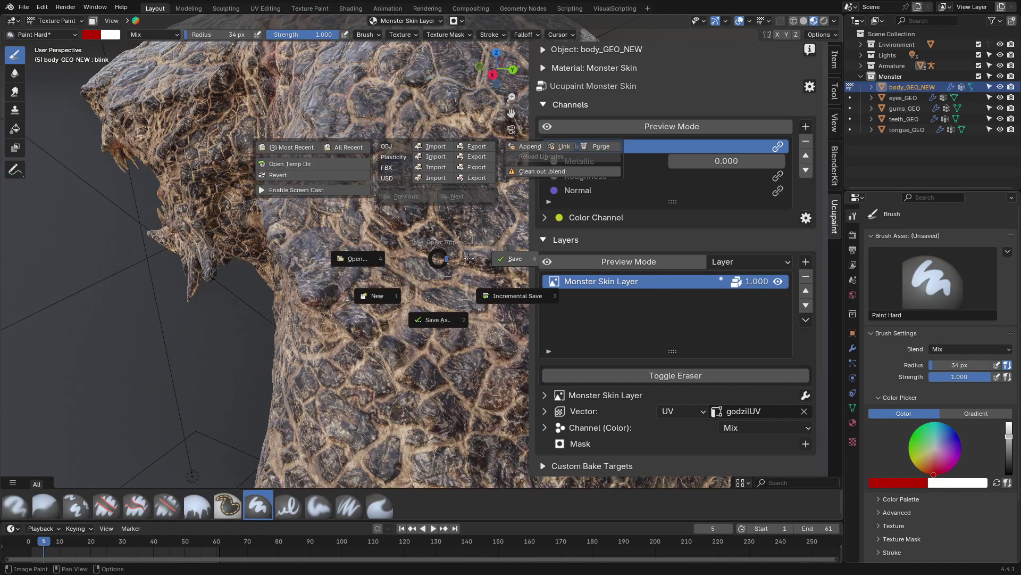
{"action": "key", "text": "ctrl+s"}
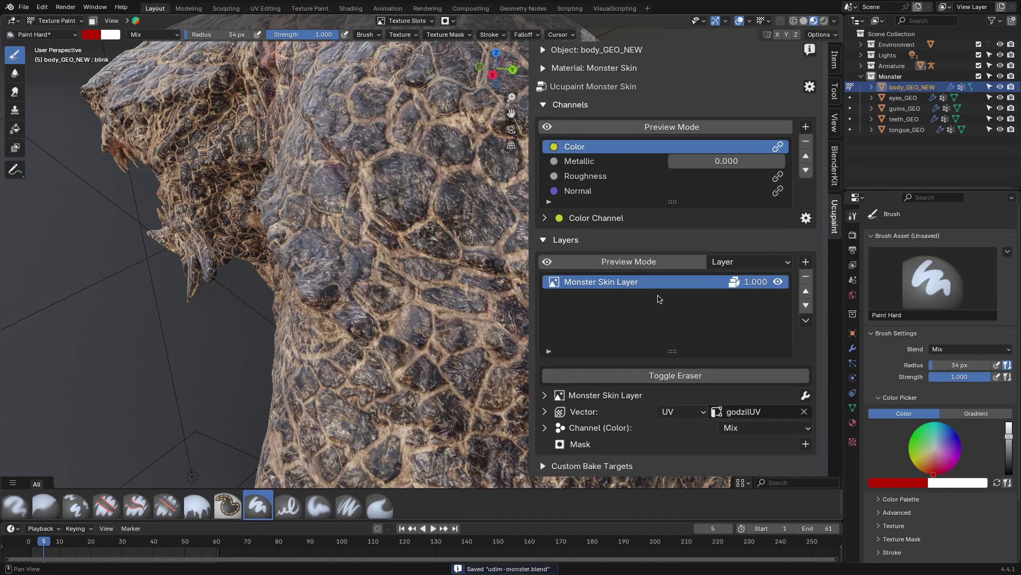
Add a 1024 UDIM image layer called Monster Skin Layer 1 and paint a stroke across the monster's shoulder
{"action": "left_click", "coordinate": [806, 262]}
{"action": "left_click", "coordinate": [805, 263]}
{"action": "left_click", "coordinate": [485, 284]}
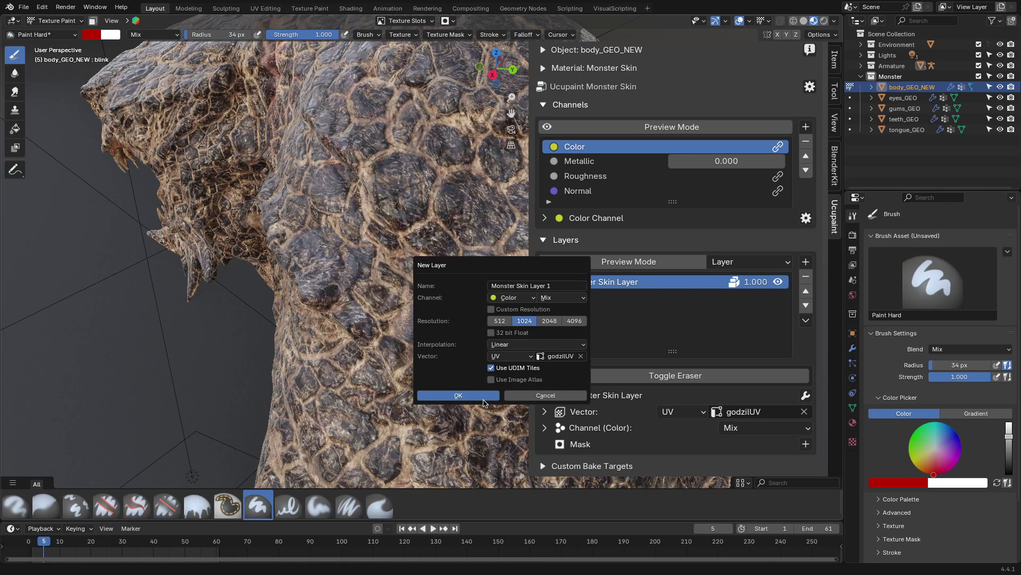
{"action": "left_click", "coordinate": [482, 396]}
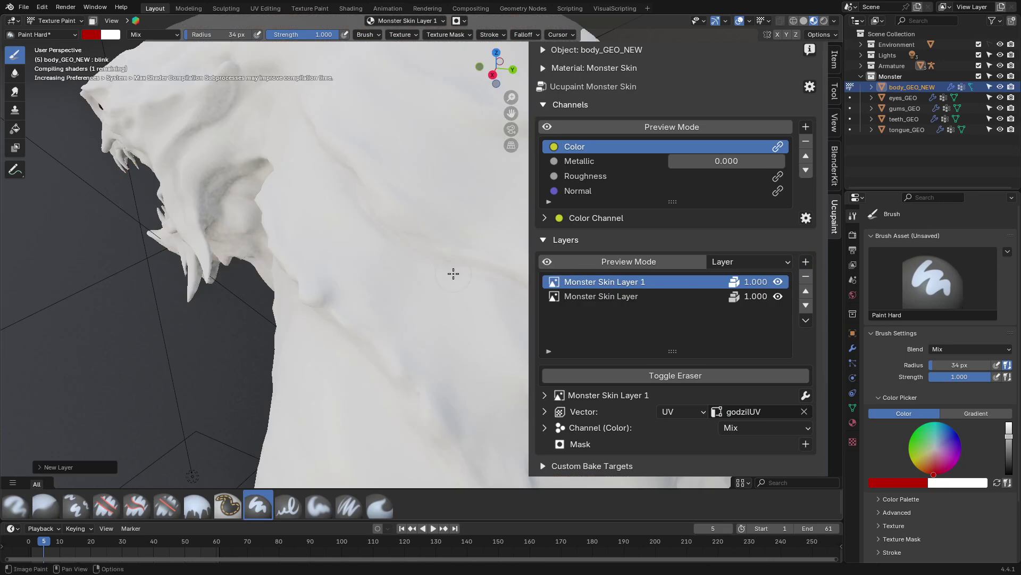
{"action": "left_click_drag", "start_coordinate": [455, 194], "coordinate": [396, 305]}
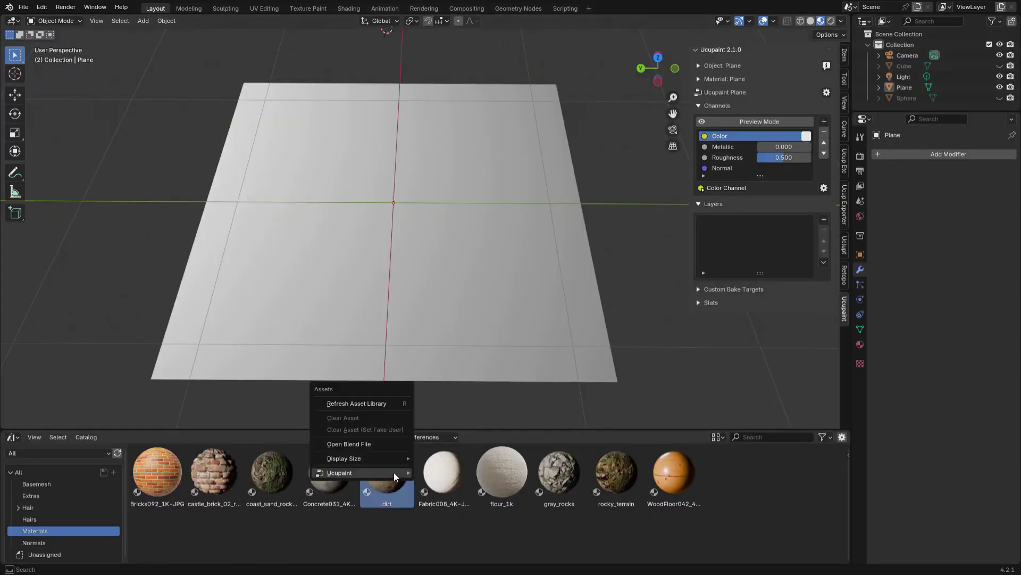
Open the dirt material's images as a single layer on the plane and set its UV scale to 2.2
{"action": "left_click", "coordinate": [393, 471]}
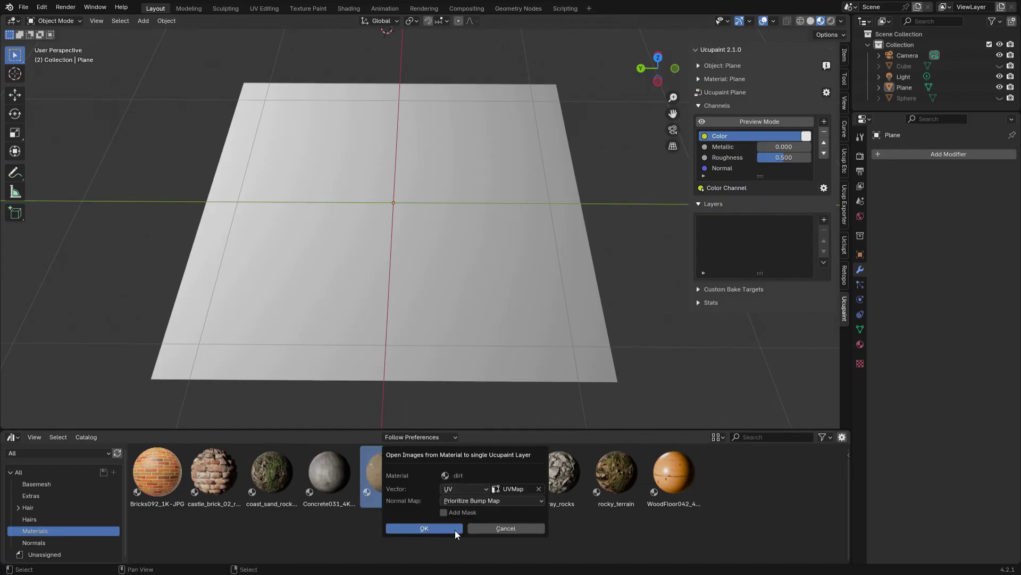
{"action": "left_click", "coordinate": [455, 530]}
{"action": "left_click_drag", "start_coordinate": [811, 361], "coordinate": [836, 382]}
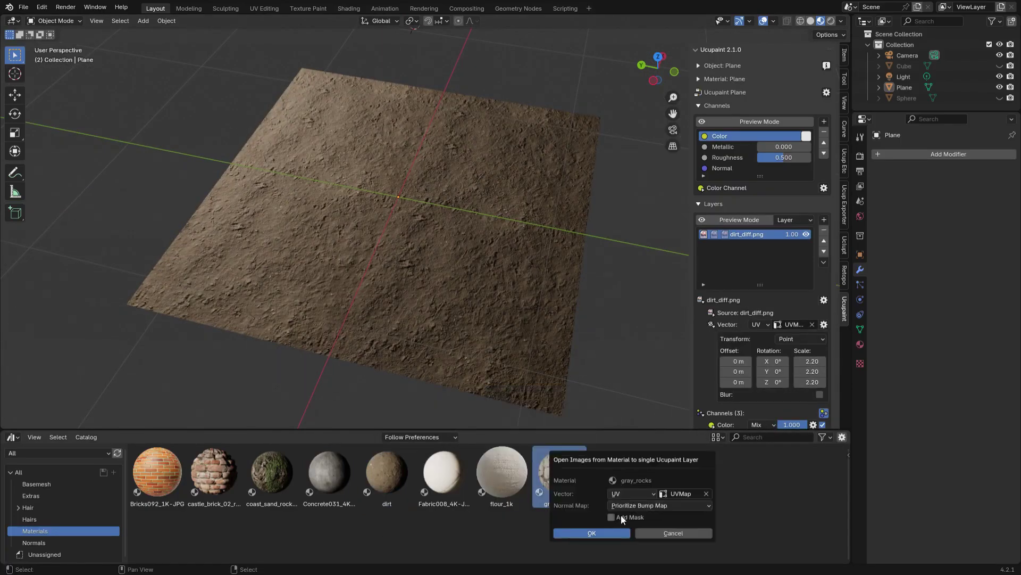
Add the gray_rocks material images as a single masked layer and paint its mask with a 128 px brush across the plane's middle
{"action": "left_click", "coordinate": [621, 516]}
{"action": "left_click", "coordinate": [589, 559]}
{"action": "scroll", "coordinate": [550, 255], "scroll_direction": "up", "scroll_amount": 2}
{"action": "middle_click_drag", "start_coordinate": [551, 253], "coordinate": [545, 250]}
{"action": "key", "text": "ctrl+Tab"}
{"action": "left_click_drag", "start_coordinate": [366, 208], "coordinate": [548, 273]}
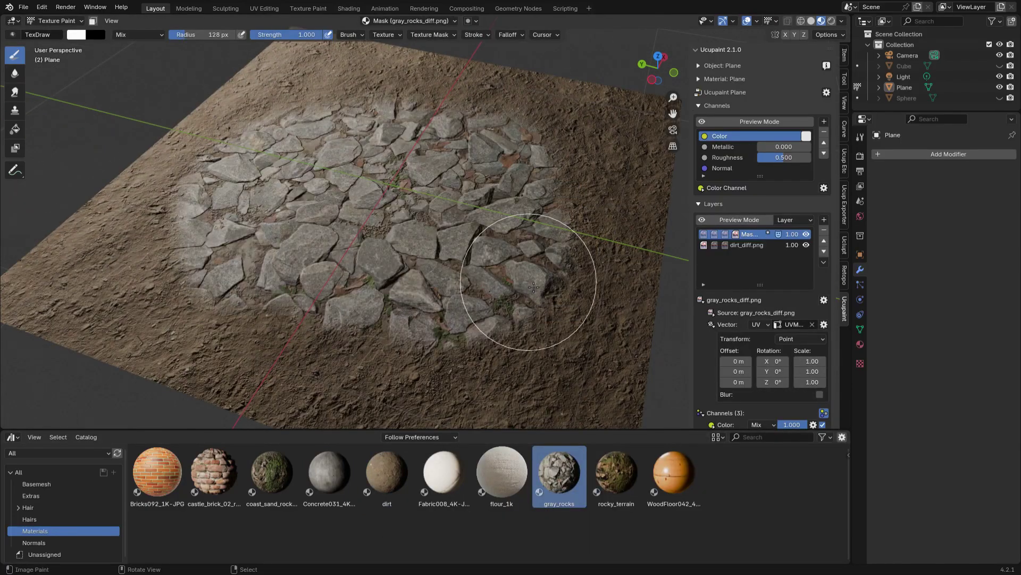
Enable Displacement Setup for the Normal channel and set the gray rocks layer's bump height to 0.140 with midlevel 0.460
{"action": "left_click", "coordinate": [723, 168]}
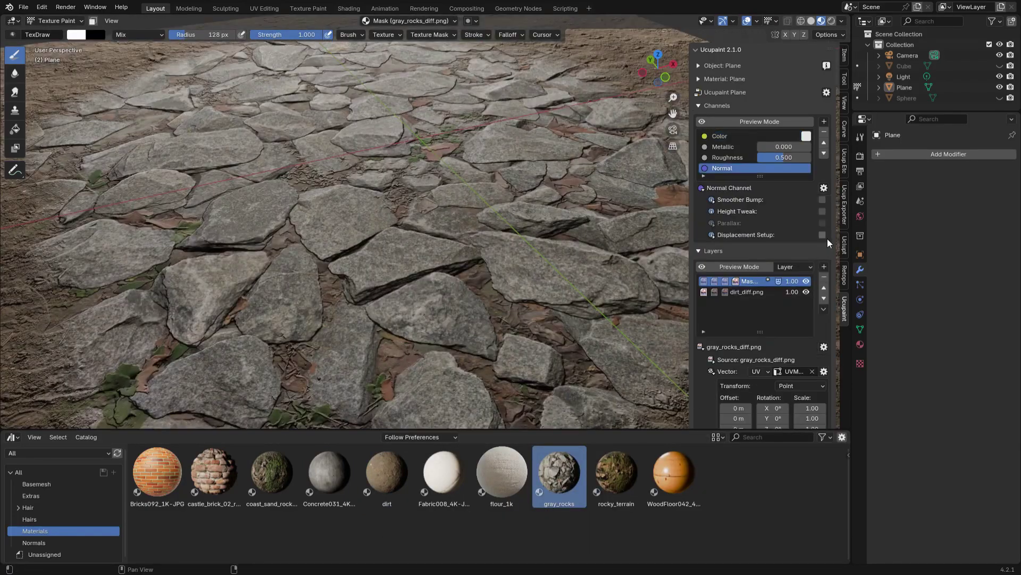
{"action": "left_click", "coordinate": [822, 250]}
{"action": "scroll", "coordinate": [711, 379], "scroll_direction": "down", "scroll_amount": 3}
{"action": "left_click", "coordinate": [711, 374]}
{"action": "left_click_drag", "start_coordinate": [803, 385], "coordinate": [835, 385]}
{"action": "left_click", "coordinate": [723, 385]}
{"action": "scroll", "coordinate": [768, 400], "scroll_direction": "down", "scroll_amount": 3}
{"action": "left_click_drag", "start_coordinate": [793, 358], "coordinate": [803, 358]}
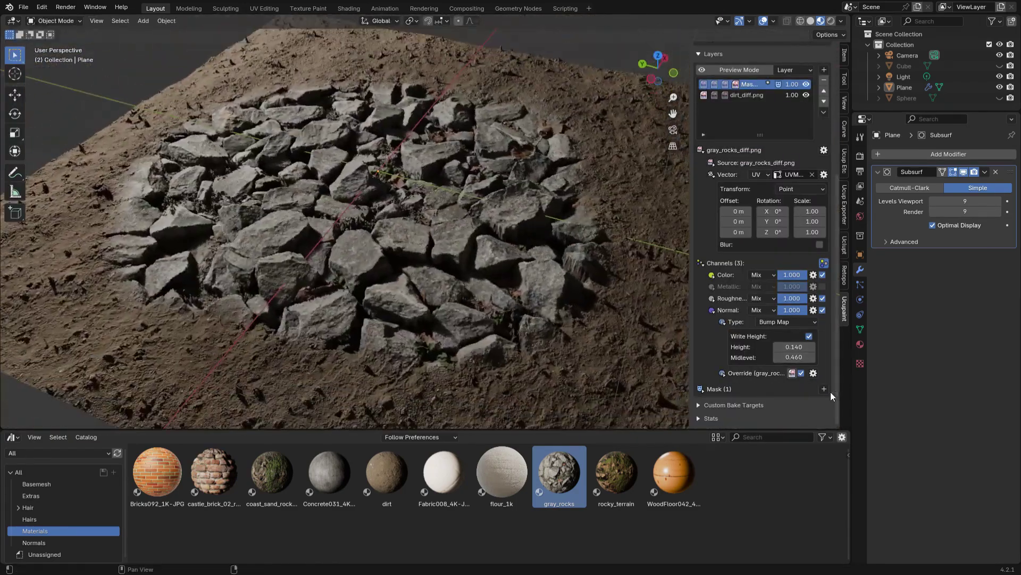
Add the available image gray_rocks_disp.png as a second mask on the gray rocks layer
{"action": "left_click", "coordinate": [824, 389]}
{"action": "left_click", "coordinate": [590, 432]}
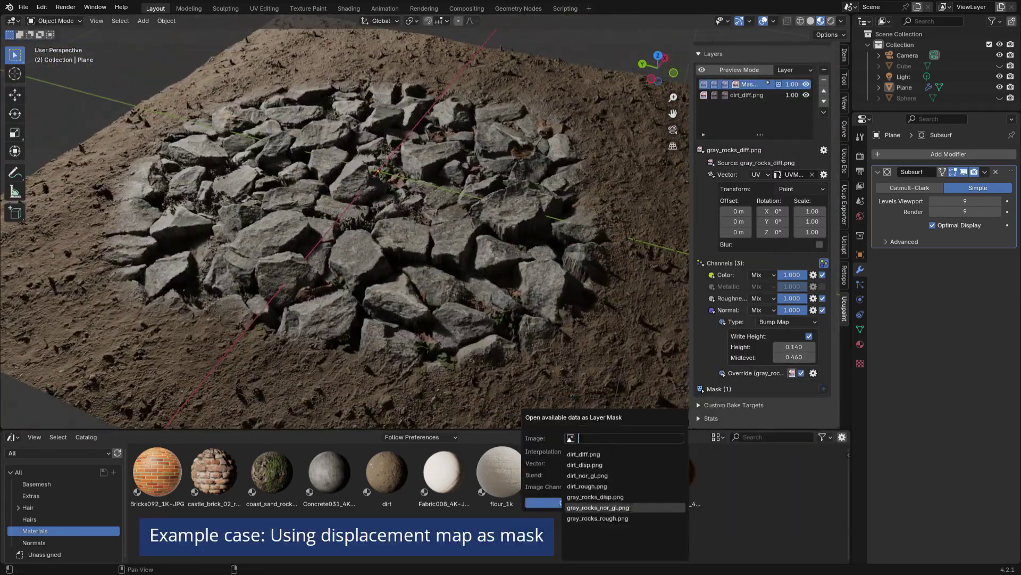
{"action": "left_click", "coordinate": [684, 506]}
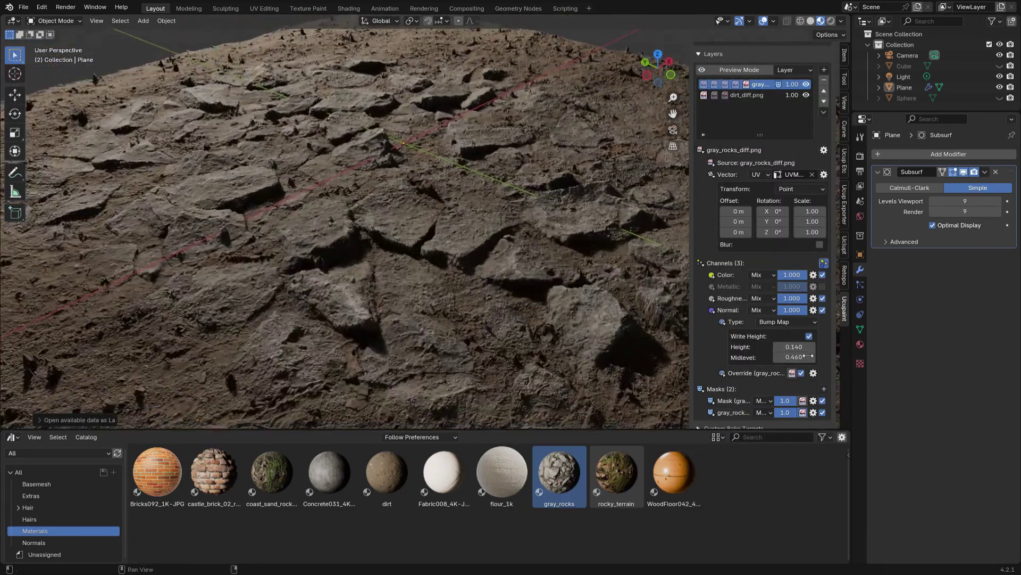
Add a color ramp mask on top of the gray rocks layer's displacement mask
{"action": "left_click", "coordinate": [824, 365]}
{"action": "left_click", "coordinate": [749, 488]}
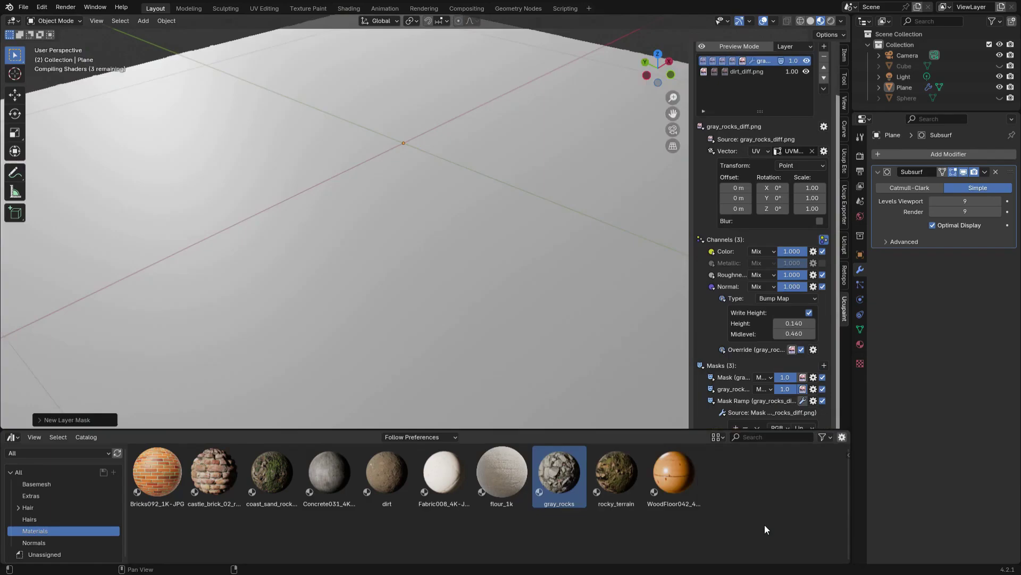
{"action": "scroll", "coordinate": [760, 319], "scroll_direction": "down", "scroll_amount": 4}
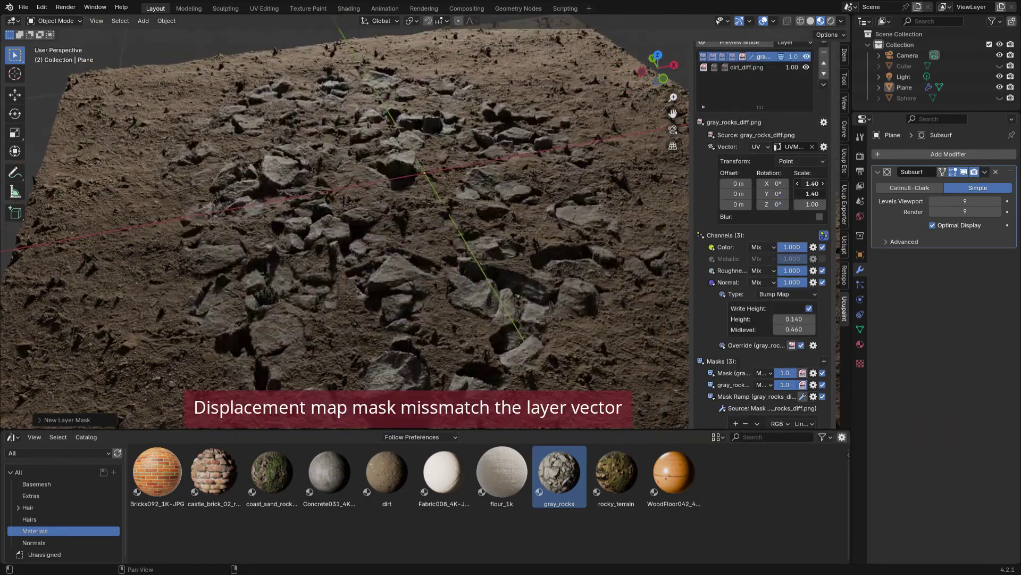
Set the gray_rocks_disp.png mask's vector to Use Layer Vector and inspect the rocks on the plane
{"action": "left_click", "coordinate": [711, 300]}
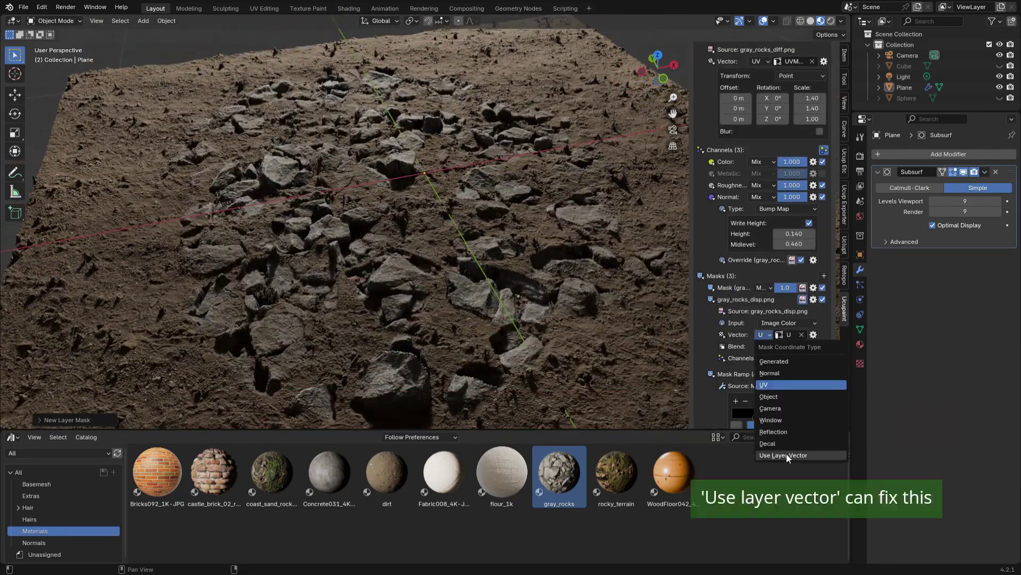
{"action": "left_click", "coordinate": [787, 455]}
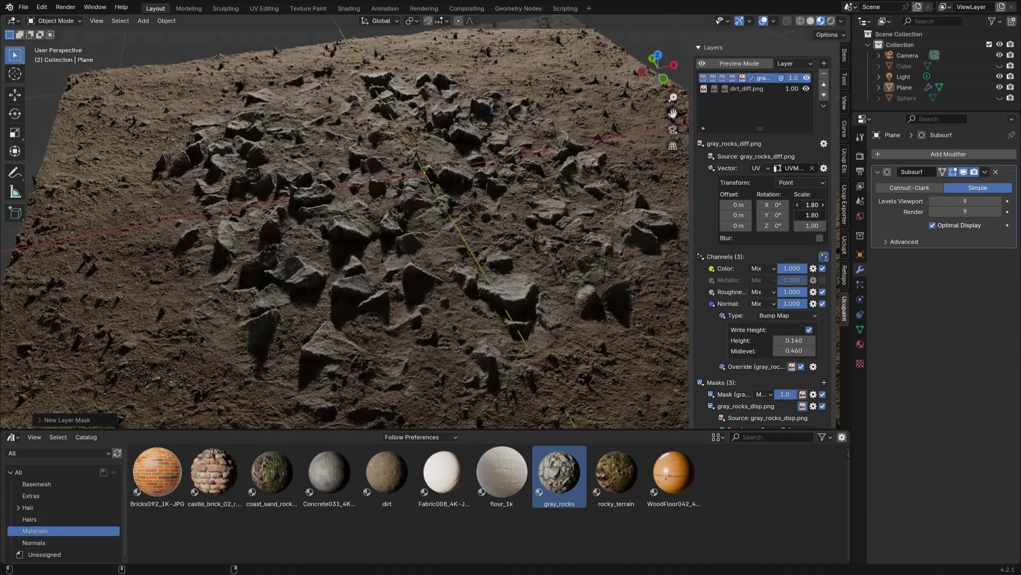
{"action": "middle_click_drag", "start_coordinate": [521, 228], "coordinate": [561, 225]}
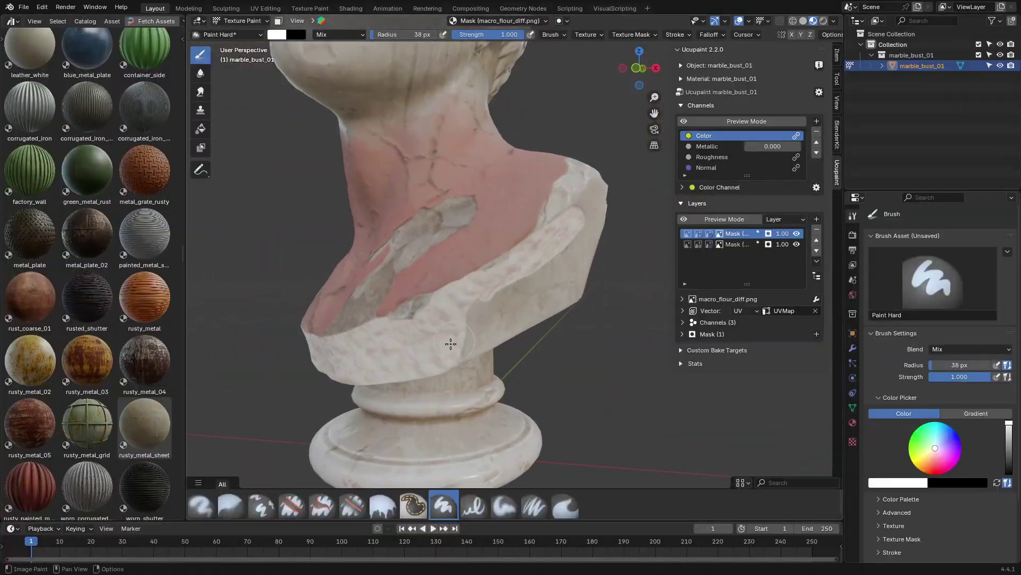
Hide both masked layers on the marble bust to compare it with the plain marble surface
{"action": "middle_click_drag", "start_coordinate": [588, 257], "coordinate": [535, 285]}
{"action": "scroll", "coordinate": [605, 281], "scroll_direction": "down", "scroll_amount": 2}
{"action": "left_click_drag", "start_coordinate": [797, 234], "coordinate": [797, 245]}
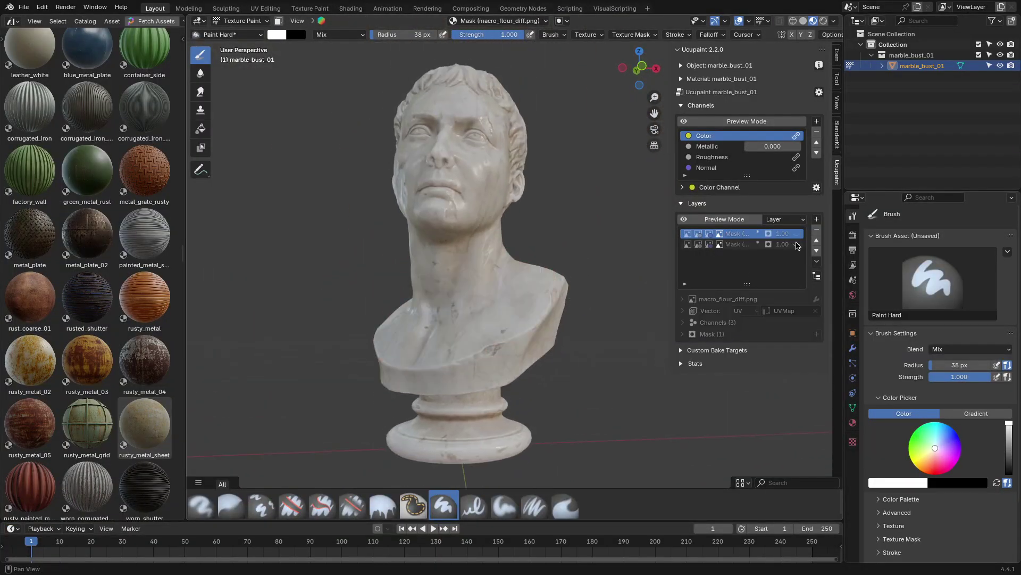
Bake all of the marble bust's channels to images at 2048 resolution using the UVMap
{"action": "left_click", "coordinate": [819, 93]}
{"action": "left_click", "coordinate": [906, 124]}
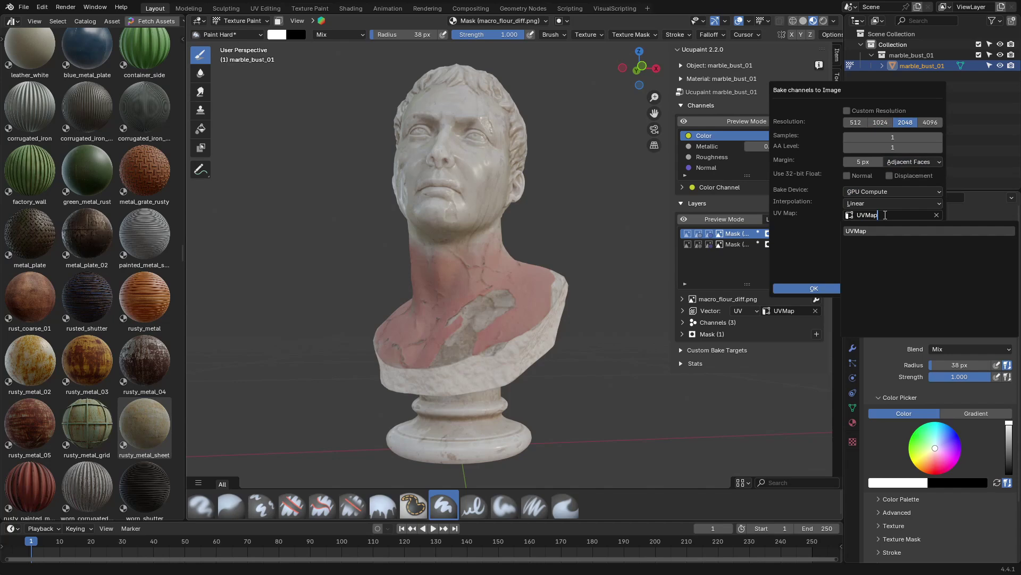
{"action": "left_click", "coordinate": [814, 288]}
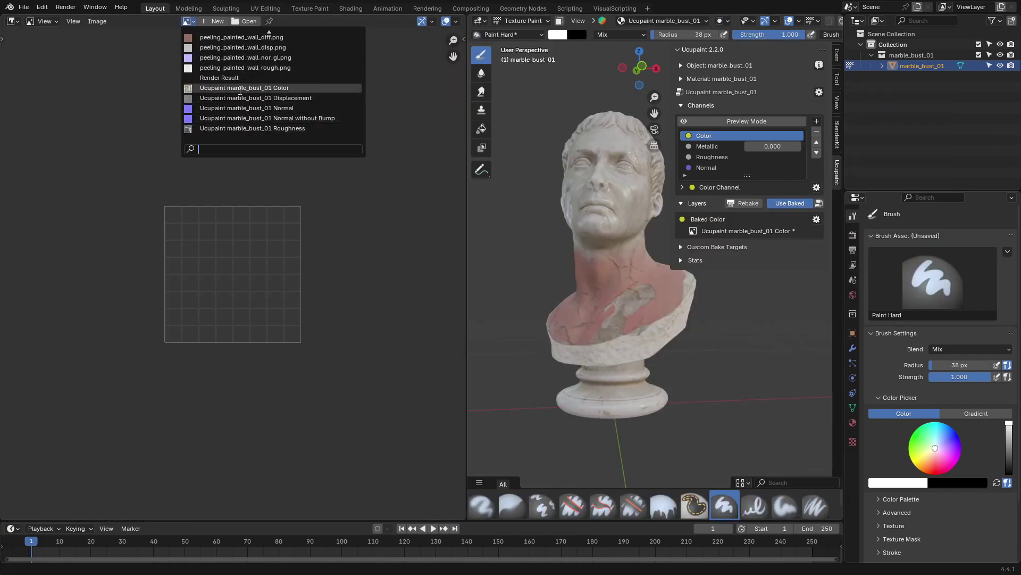
Open the baked Ucupaint marble_bust_01 Color image in the Image Editor and examine it
{"action": "left_click", "coordinate": [240, 89]}
{"action": "scroll", "coordinate": [265, 184], "scroll_direction": "down", "scroll_amount": 4}
{"action": "scroll", "coordinate": [309, 235], "scroll_direction": "up", "scroll_amount": 1}
{"action": "middle_click_drag", "start_coordinate": [336, 232], "coordinate": [303, 245]}
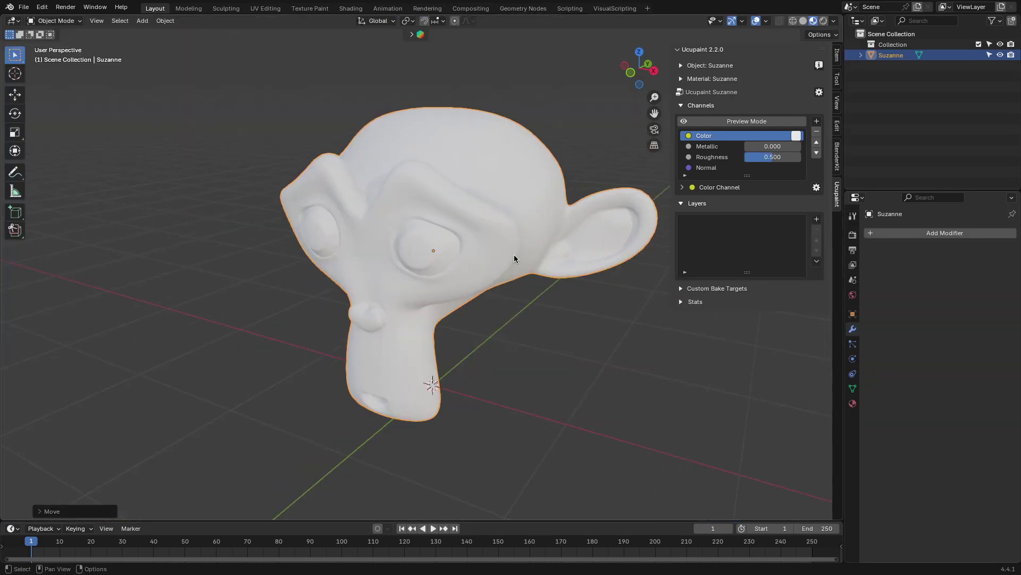
Bake ambient occlusion as a 2048 Suzanne AO layer, multiplied onto the Color channel with 32 samples
{"action": "left_click", "coordinate": [818, 219]}
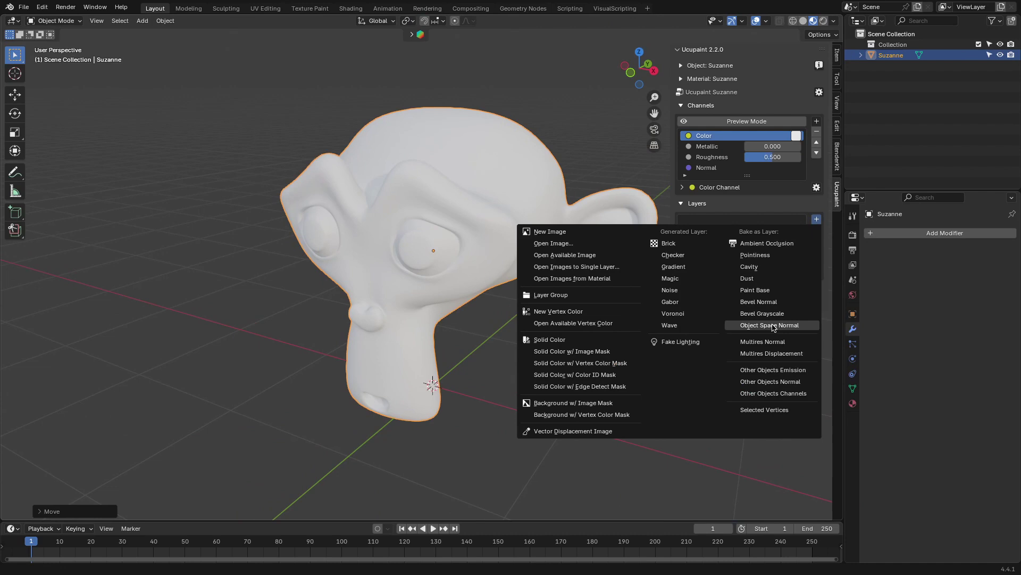
{"action": "left_click", "coordinate": [778, 248]}
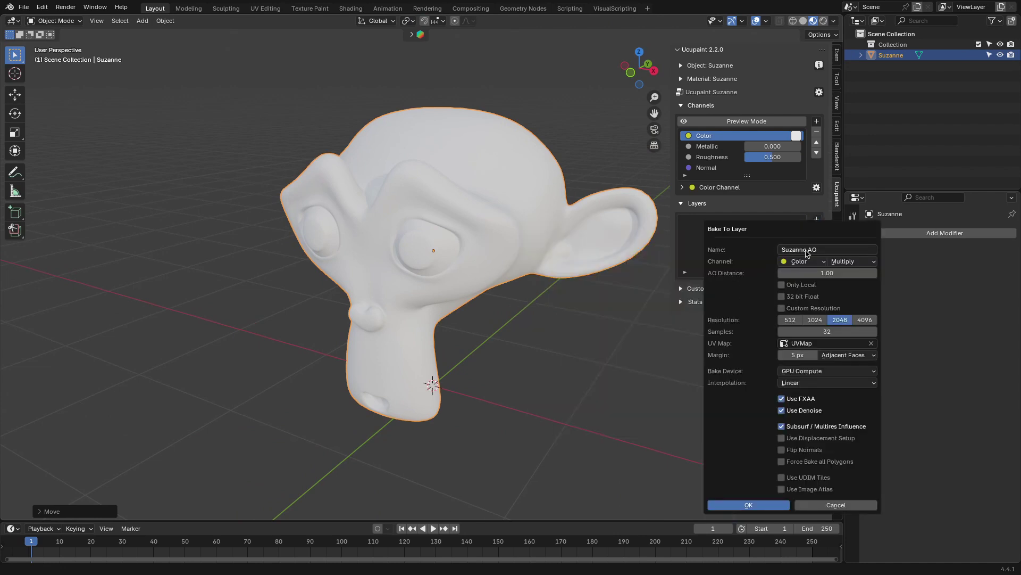
{"action": "left_click", "coordinate": [777, 505]}
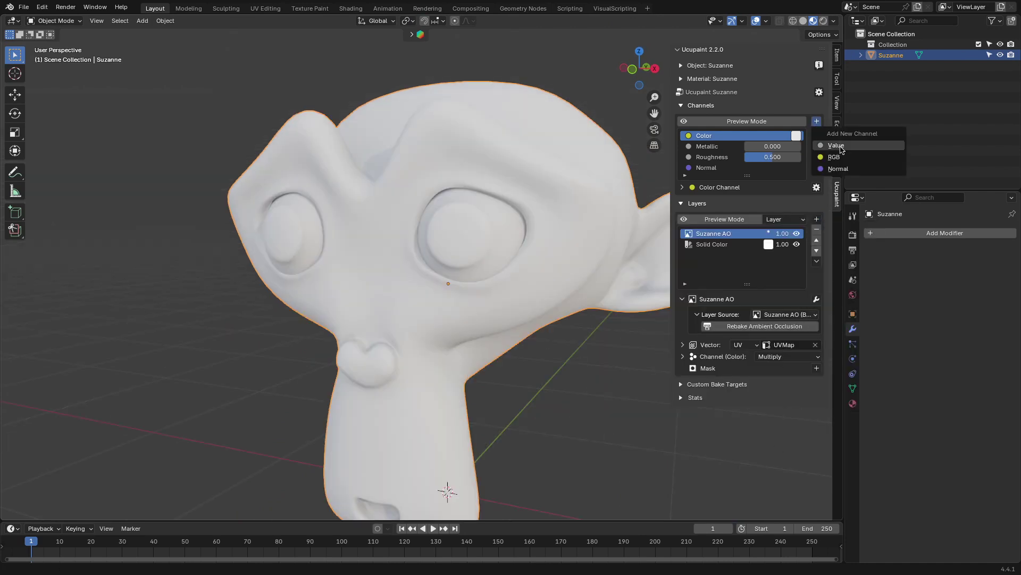
Add a value channel named Alpha to Suzanne and lower its value
{"action": "left_click", "coordinate": [840, 146]}
{"action": "left_click", "coordinate": [866, 164]}
{"action": "left_click", "coordinate": [870, 190]}
{"action": "left_click", "coordinate": [823, 203]}
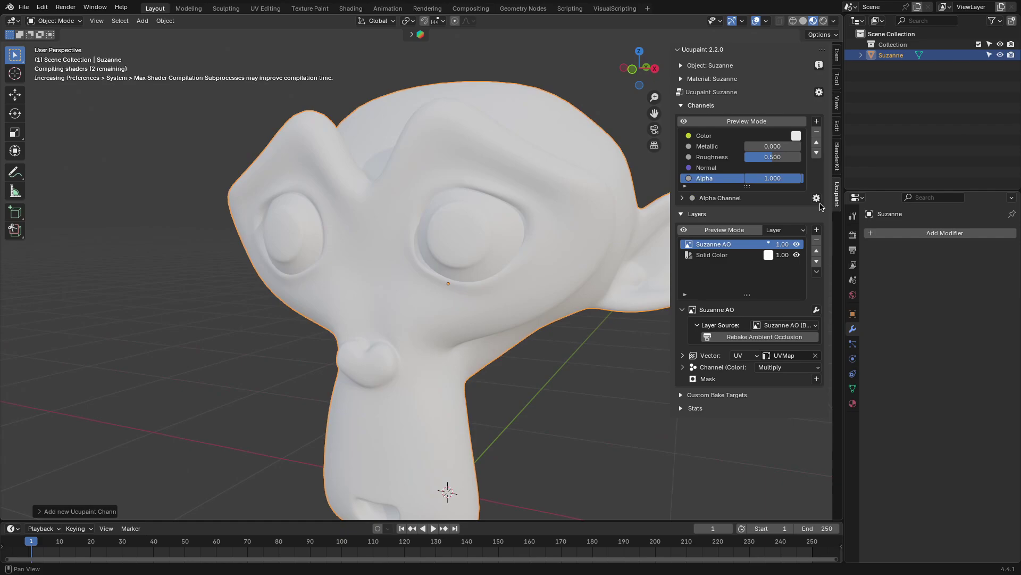
{"action": "left_click_drag", "start_coordinate": [787, 178], "coordinate": [744, 179]}
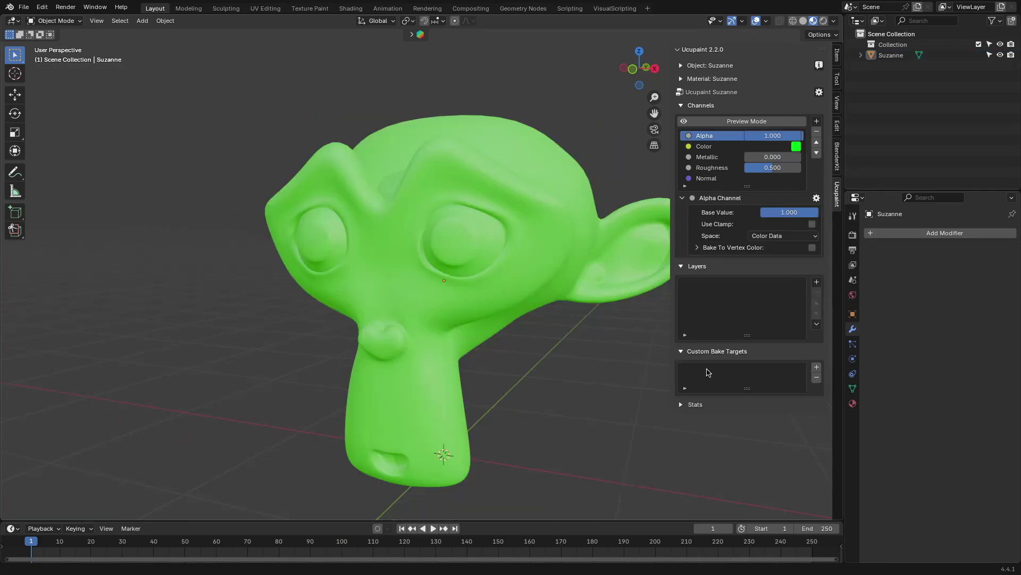
Add a custom bake target to Suzanne with the GLTF ORM preset and check its green channel's Roughness settings
{"action": "left_click", "coordinate": [816, 368]}
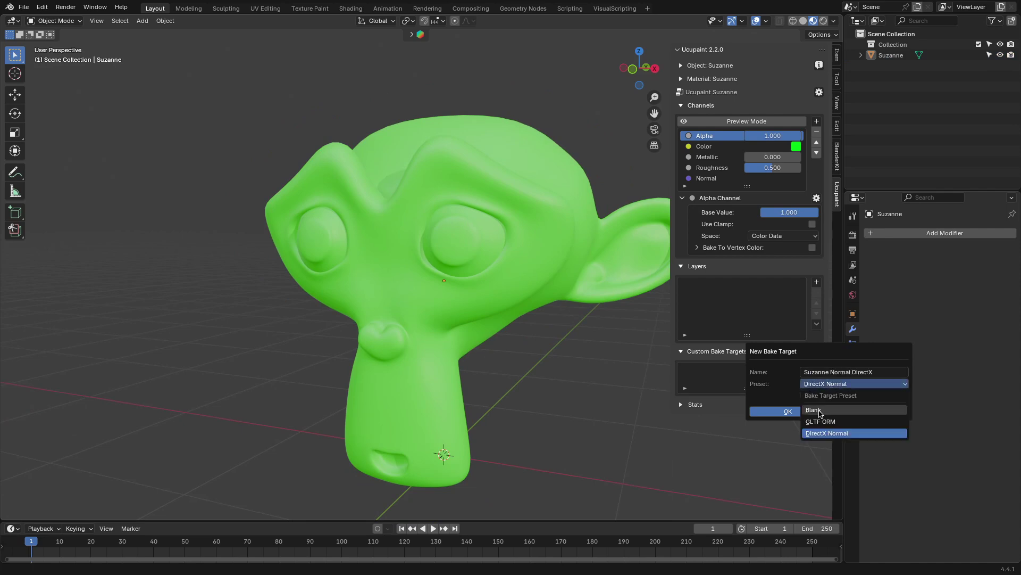
{"action": "left_click", "coordinate": [824, 421]}
{"action": "left_click", "coordinate": [804, 413]}
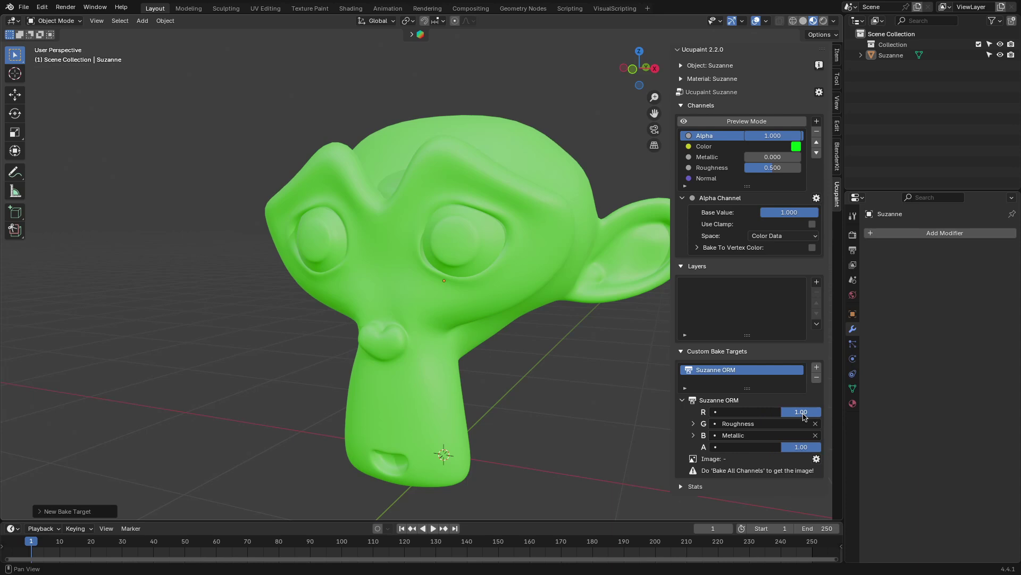
{"action": "left_click", "coordinate": [695, 423]}
{"action": "left_click", "coordinate": [694, 424]}
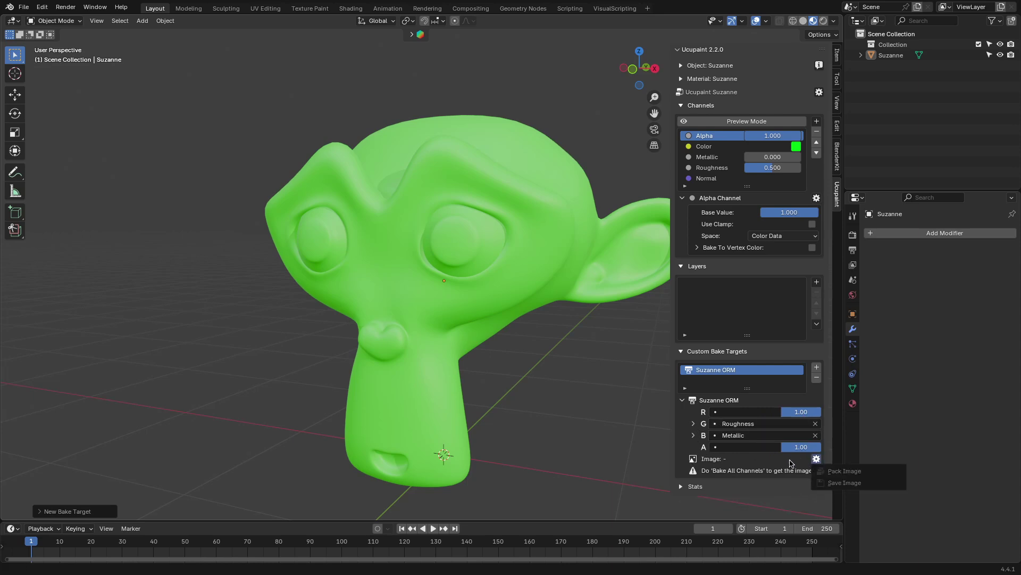
Add a custom bake target with the DirectX Normal preset and start another one with the Blank preset
{"action": "left_click", "coordinate": [816, 368]}
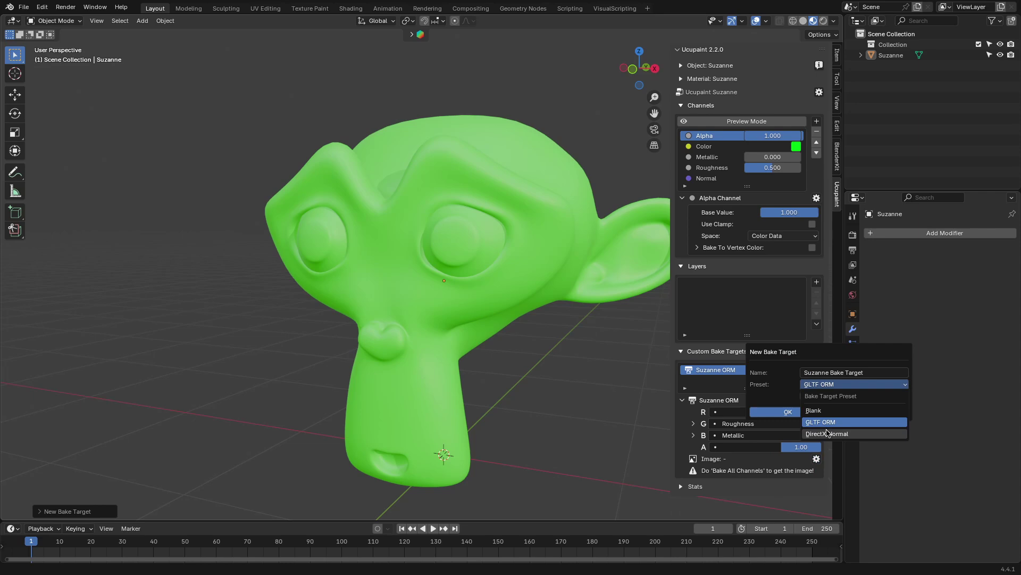
{"action": "left_click", "coordinate": [795, 412]}
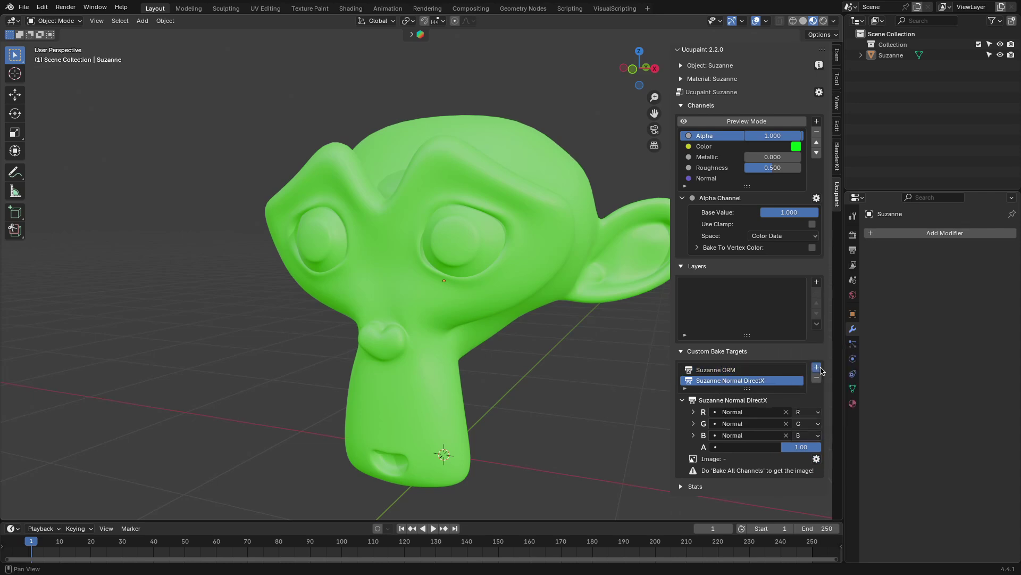
{"action": "left_click", "coordinate": [816, 367]}
{"action": "left_click", "coordinate": [825, 411]}
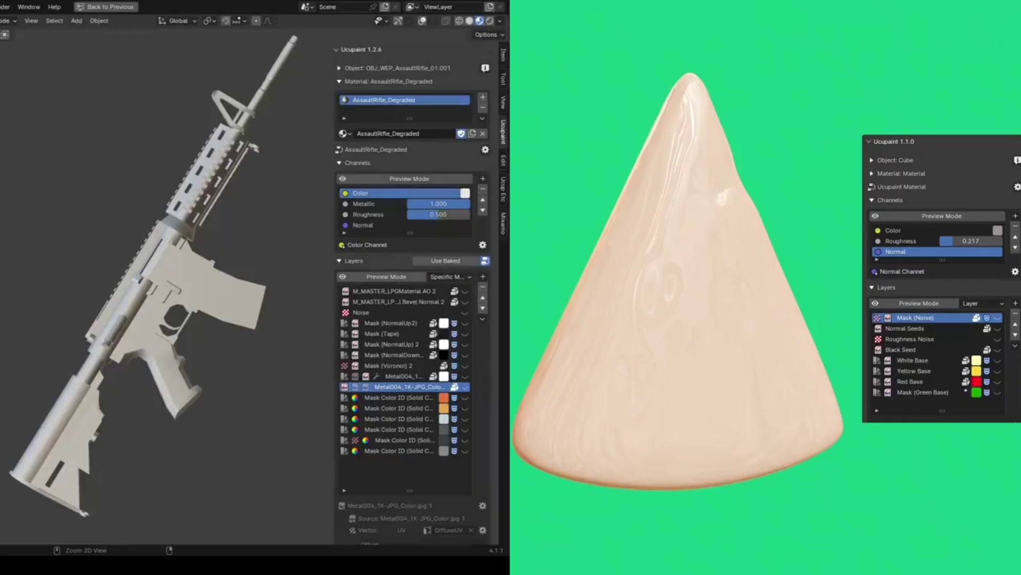
Show the rifle's four lowest Color ID mask layers and the watermelon's Green, Red and Yellow Base layers
{"action": "left_click", "coordinate": [464, 450]}
{"action": "left_click", "coordinate": [465, 441]}
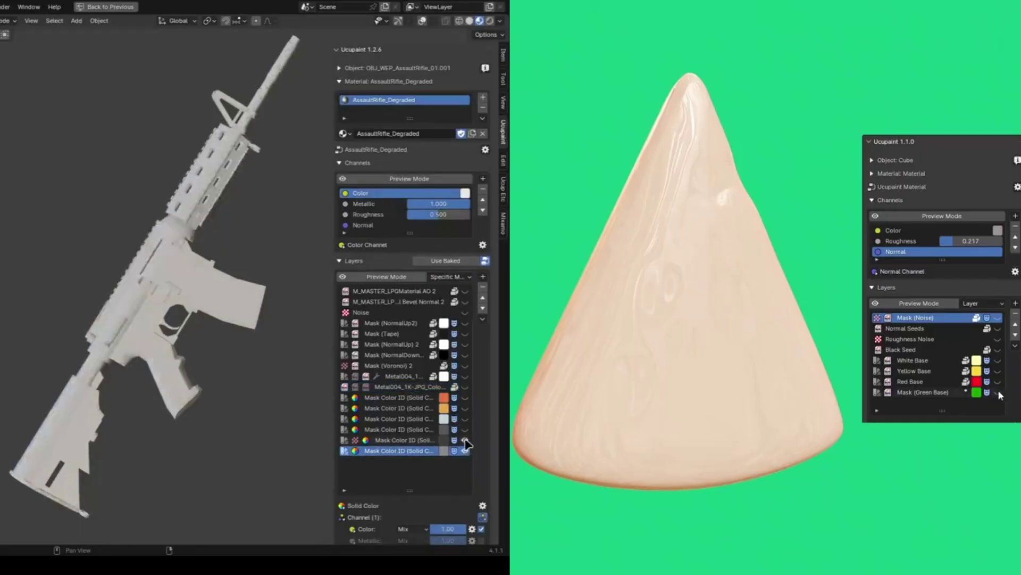
{"action": "left_click", "coordinate": [999, 392]}
{"action": "left_click", "coordinate": [465, 430]}
{"action": "left_click", "coordinate": [998, 382]}
{"action": "left_click", "coordinate": [465, 419]}
{"action": "left_click", "coordinate": [998, 371]}
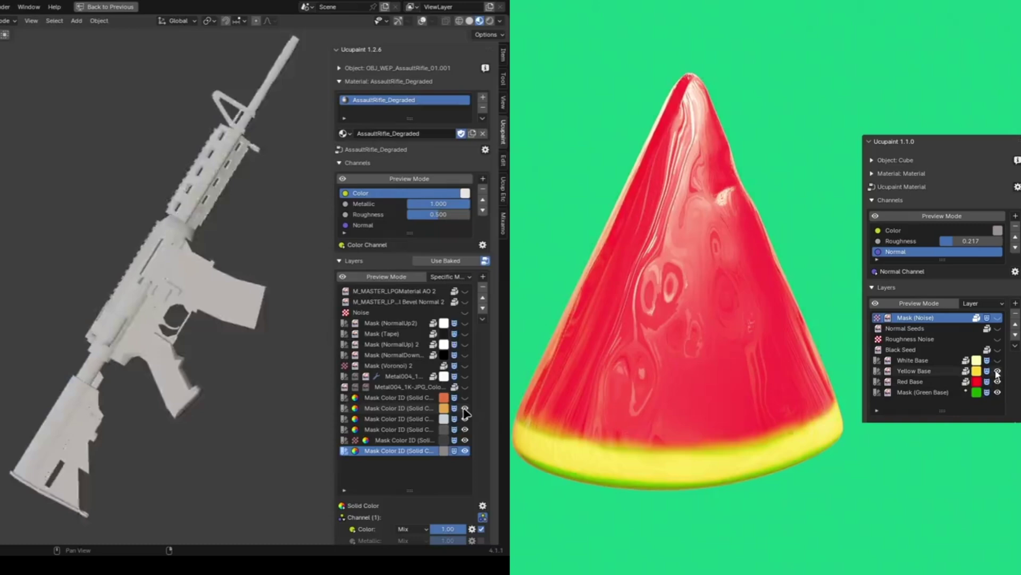
Show the rifle's two remaining Color ID layers and its Metal004 image layer, plus the watermelon's White Base and Black Seed layers
{"action": "left_click", "coordinate": [465, 408]}
{"action": "left_click", "coordinate": [998, 360]}
{"action": "left_click", "coordinate": [465, 398]}
{"action": "left_click", "coordinate": [998, 350]}
{"action": "left_click", "coordinate": [465, 387]}
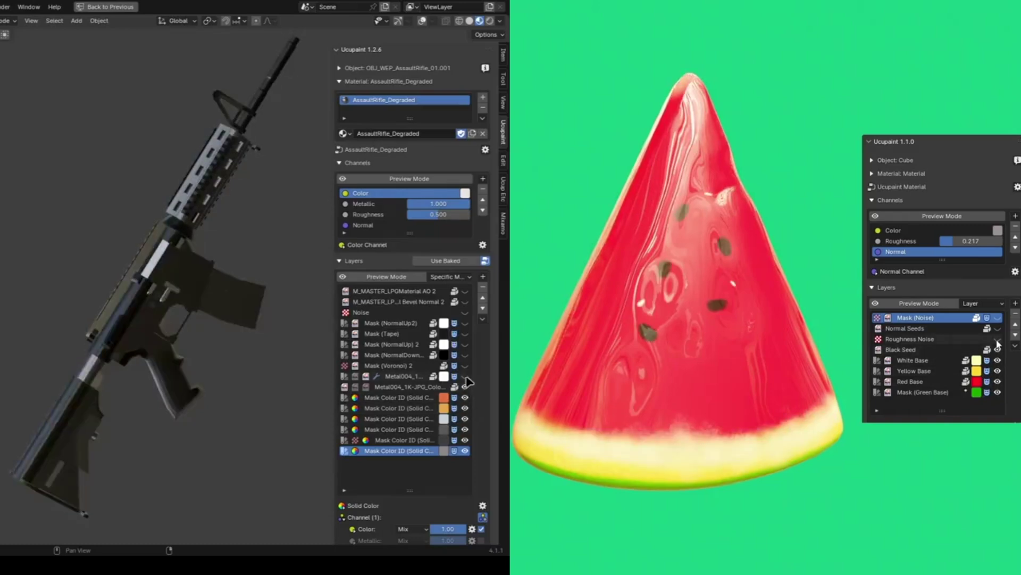
Show the watermelon's Roughness Noise and Normal Seeds layers and the rifle's masked Metal004, Voronoi 2, NormalDown and NormalUp 2 layers
{"action": "left_click", "coordinate": [999, 338]}
{"action": "left_click", "coordinate": [464, 377]}
{"action": "left_click", "coordinate": [998, 328]}
{"action": "left_click", "coordinate": [465, 366]}
{"action": "left_click", "coordinate": [465, 355]}
{"action": "middle_click_drag", "start_coordinate": [814, 451], "coordinate": [759, 455]}
{"action": "left_click", "coordinate": [465, 344]}
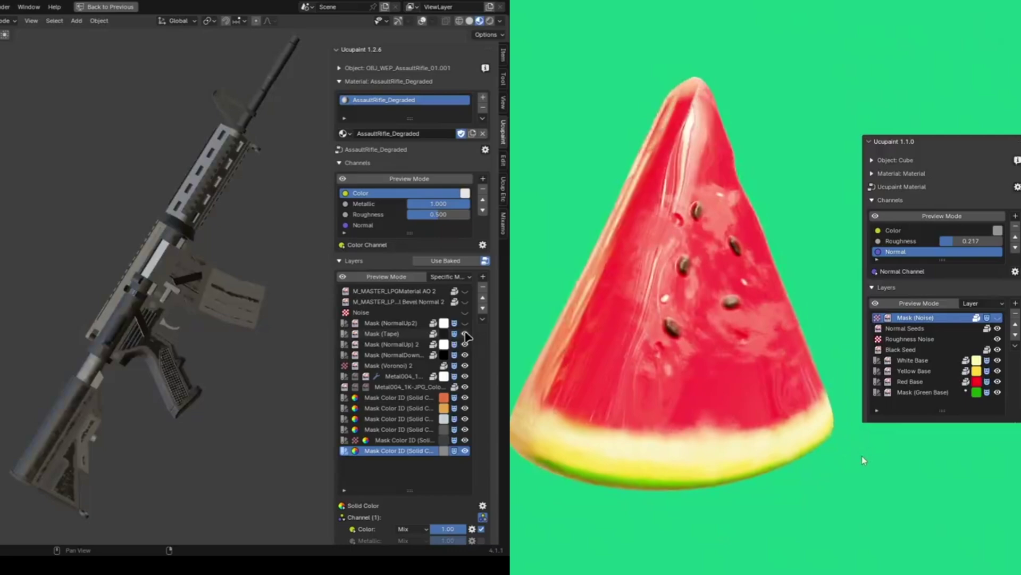
Show the rifle's Tape and Noise layers and the watermelon's Mask (Noise) layer
{"action": "left_click", "coordinate": [465, 333]}
{"action": "left_click", "coordinate": [465, 312]}
{"action": "left_click", "coordinate": [998, 318]}
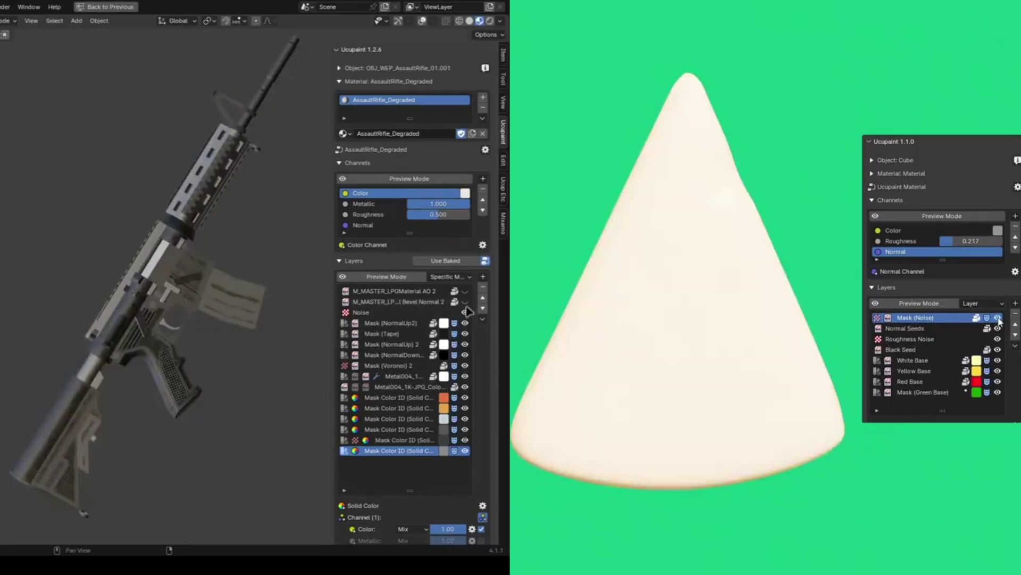
Show the rifle's Bevel Normal 2 and AO 2 layers and switch its viewport to rendered shading
{"action": "left_click", "coordinate": [465, 302]}
{"action": "left_click", "coordinate": [465, 291]}
{"action": "mouse_move", "coordinate": [828, 352]}
{"action": "middle_mouse_down"}
{"action": "mouse_move", "coordinate": [794, 379]}
{"action": "mouse_move", "coordinate": [823, 388]}
{"action": "mouse_move", "coordinate": [852, 366]}
{"action": "middle_mouse_up"}
{"action": "left_click", "coordinate": [490, 20]}
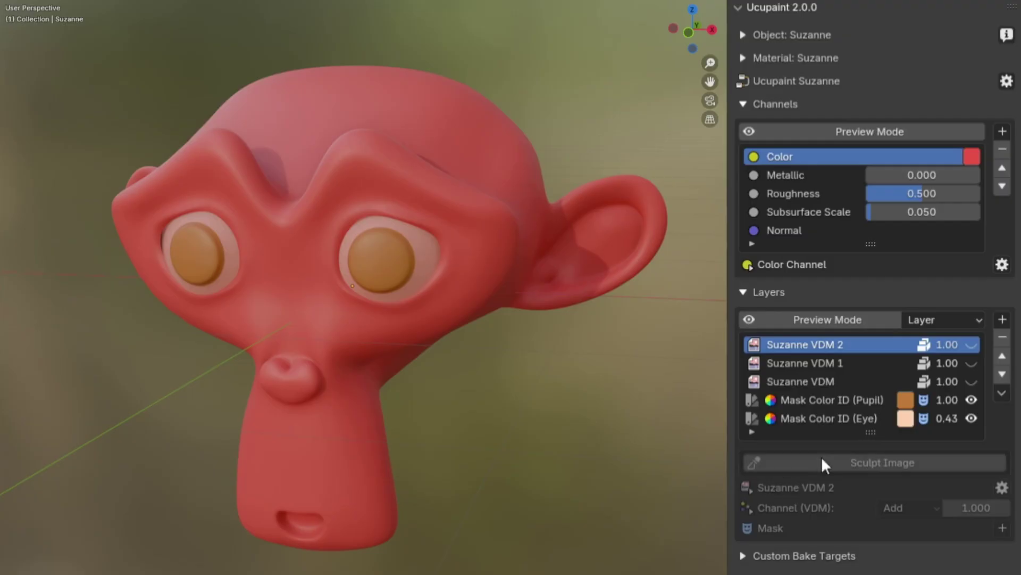
Show Suzanne's three VDM layers and vary the opacity of the Suzanne VDM 1 layer
{"action": "left_click_drag", "start_coordinate": [966, 382], "coordinate": [974, 345]}
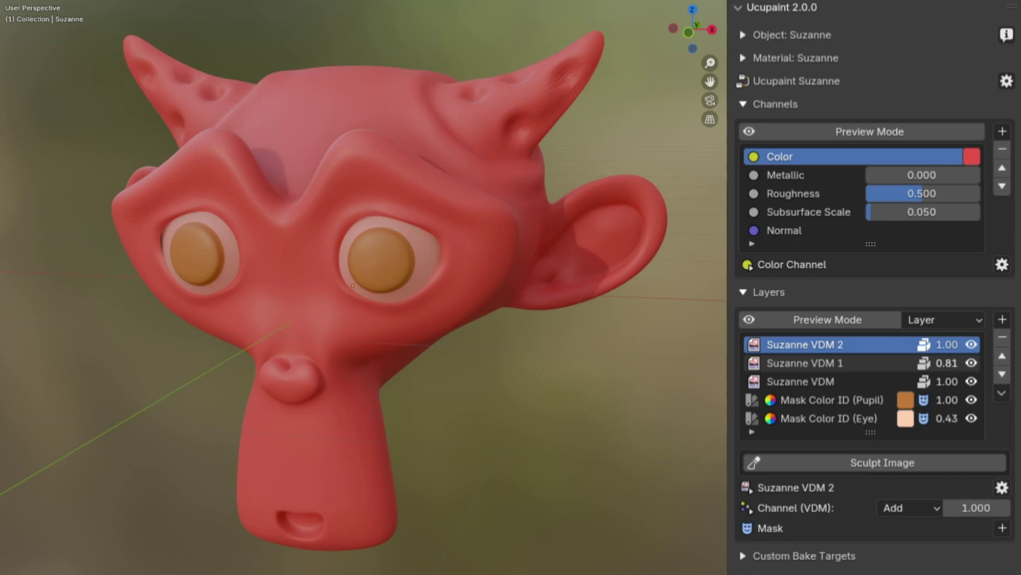
{"action": "left_click_drag", "start_coordinate": [915, 364], "coordinate": [956, 384]}
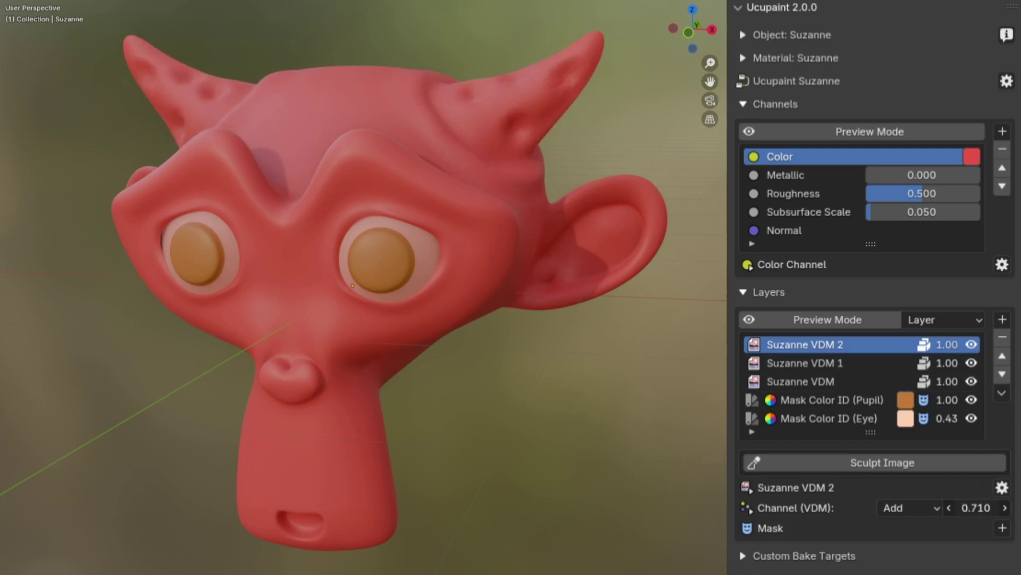
Vary the VDM channel intensity of Suzanne VDM 2, select the Suzanne VDM layer and inspect the horned head
{"action": "left_click_drag", "start_coordinate": [976, 507], "coordinate": [978, 507]}
{"action": "middle_click_drag", "start_coordinate": [320, 326], "coordinate": [417, 324]}
{"action": "left_click", "coordinate": [845, 383]}
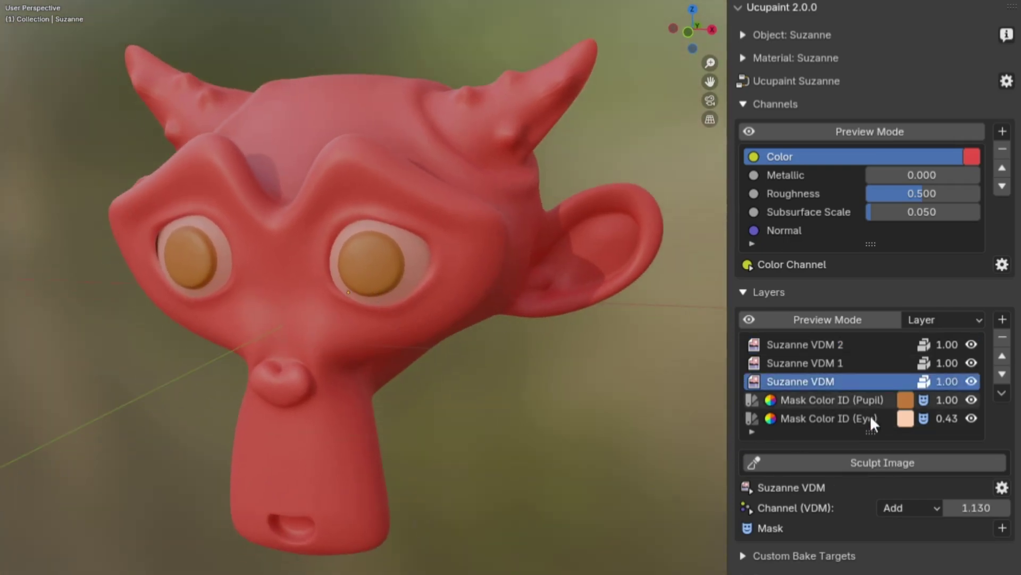
{"action": "middle_click_drag", "start_coordinate": [593, 323], "coordinate": [430, 334]}
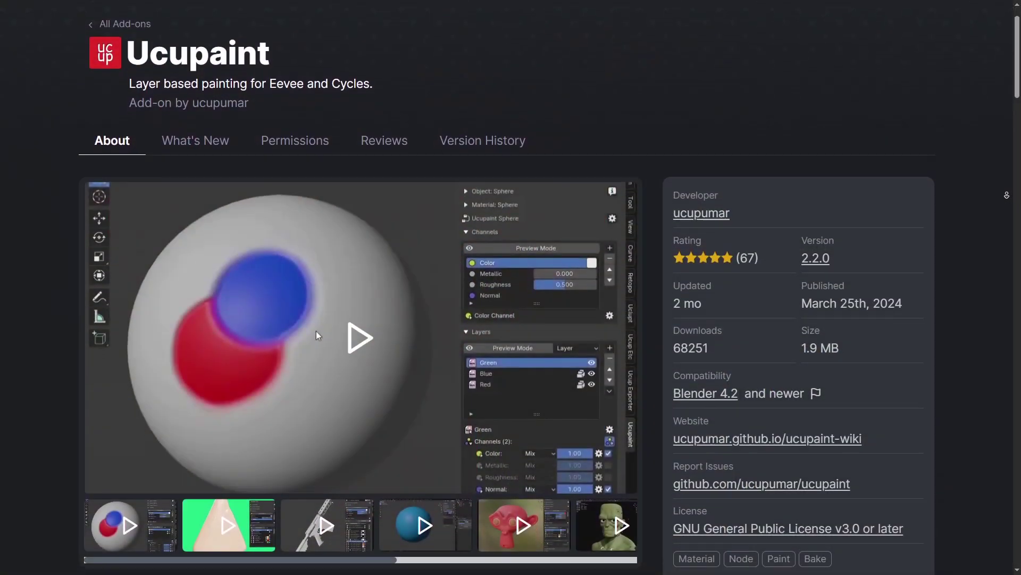
Read through the Ucupaint add-on page, covering its description, Features list and Location section
{"action": "scroll", "coordinate": [316, 298], "scroll_direction": "down", "scroll_amount": 3}
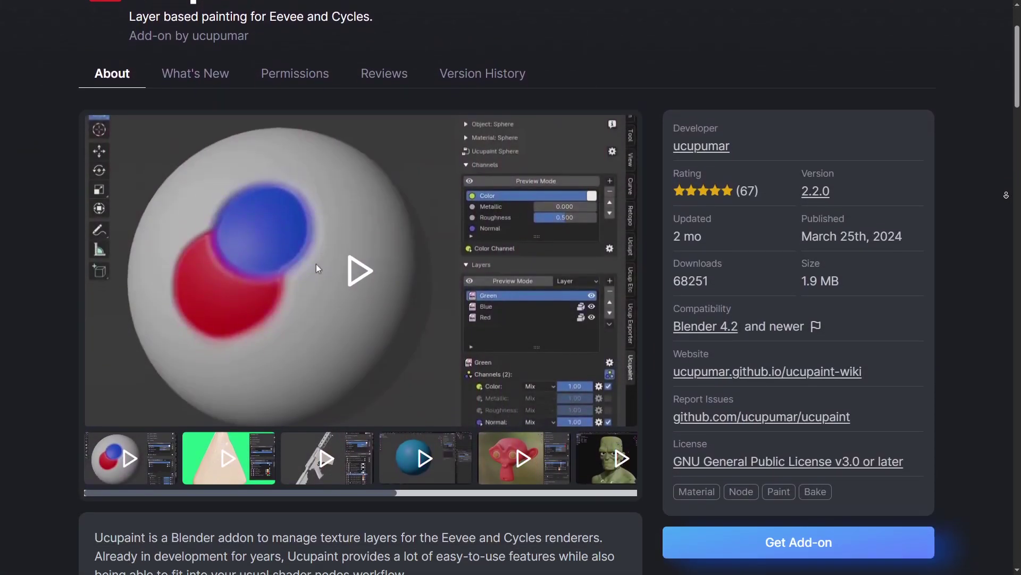
{"action": "scroll", "coordinate": [510, 288], "scroll_direction": "down", "scroll_amount": 3}
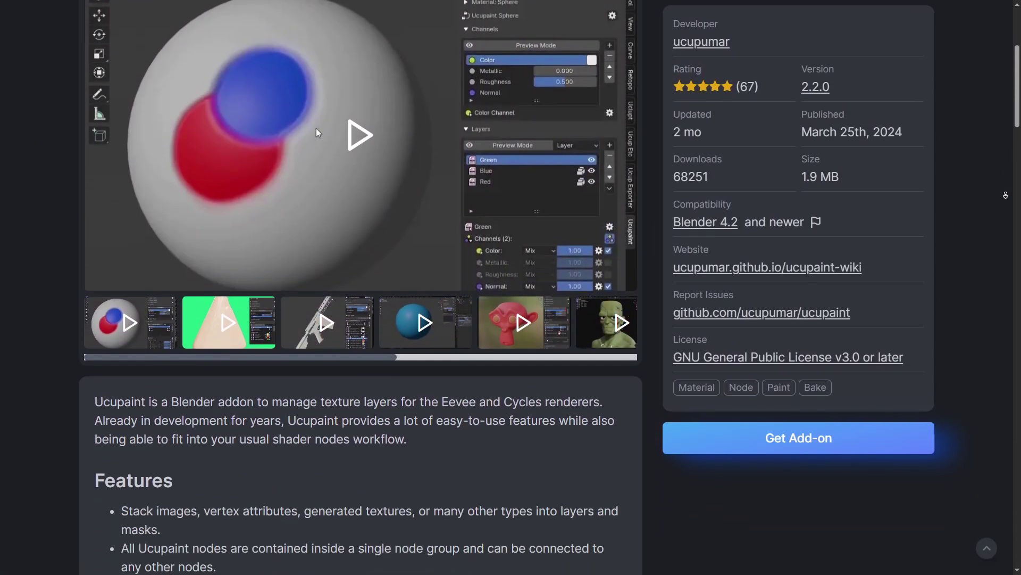
{"action": "scroll", "coordinate": [361, 287], "scroll_direction": "down", "scroll_amount": 3}
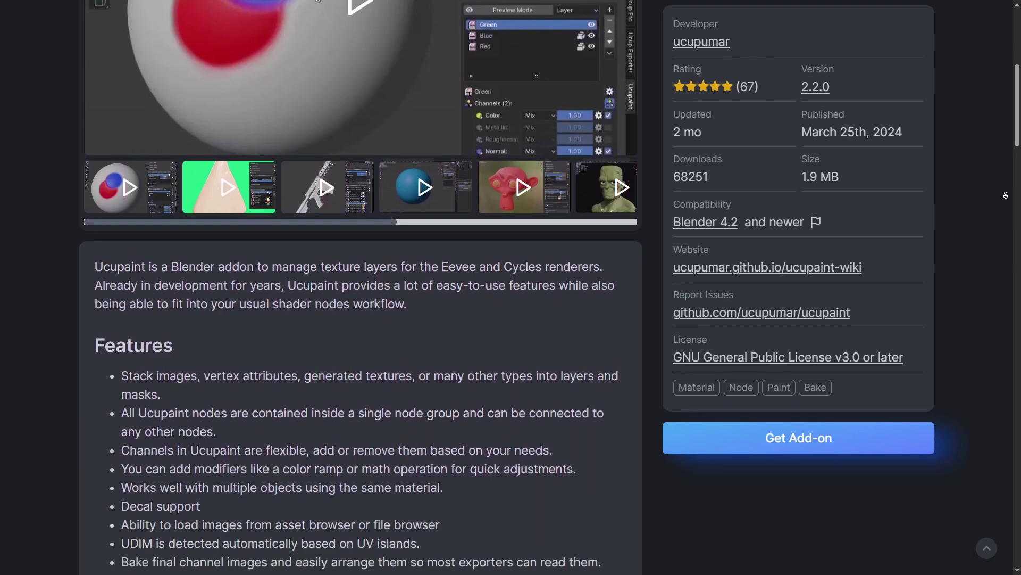
{"action": "scroll", "coordinate": [361, 287], "scroll_direction": "down", "scroll_amount": 3}
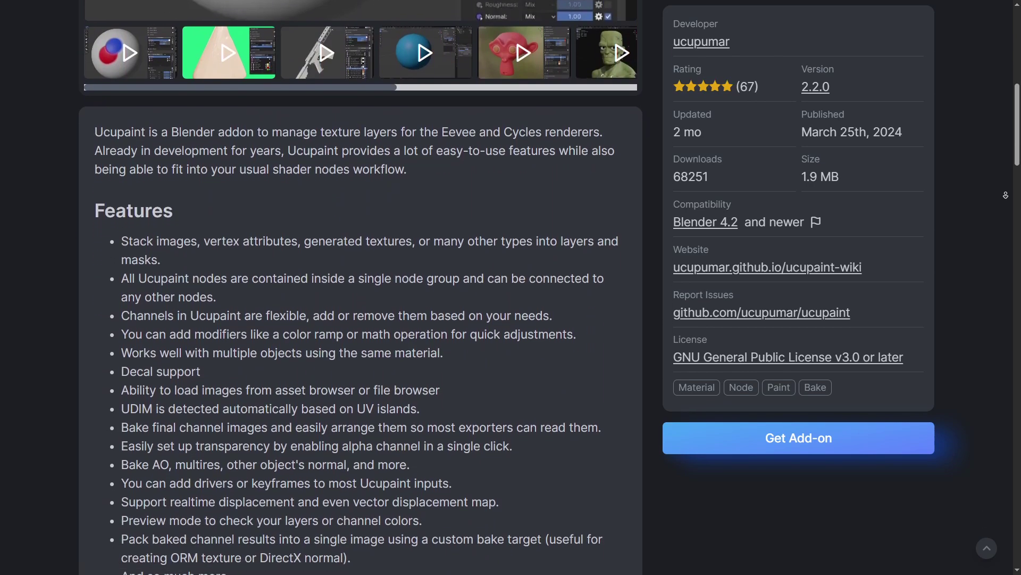
{"action": "scroll", "coordinate": [361, 288], "scroll_direction": "down", "scroll_amount": 3}
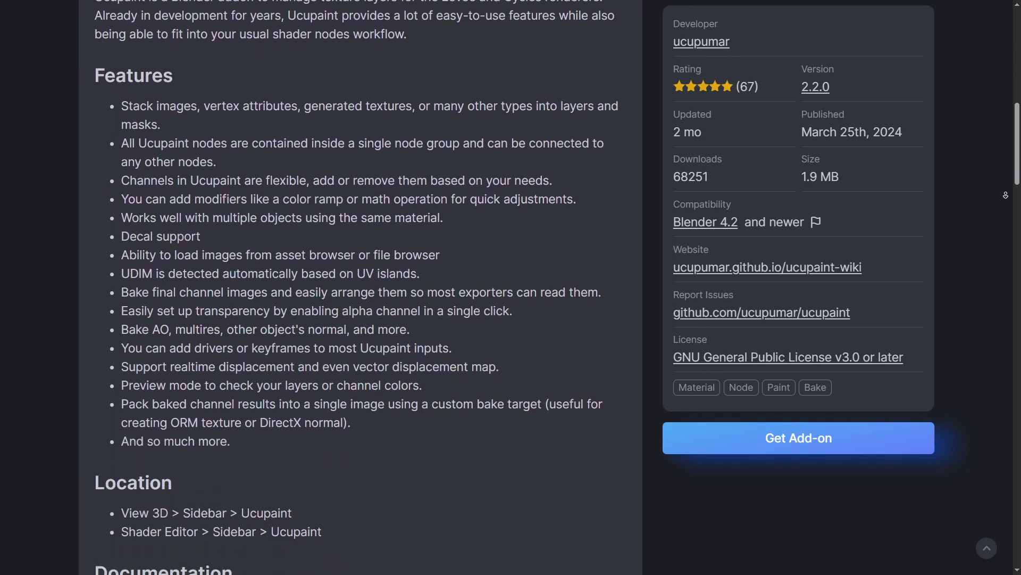
{"action": "scroll", "coordinate": [1005, 194], "scroll_direction": "down", "scroll_amount": 1}
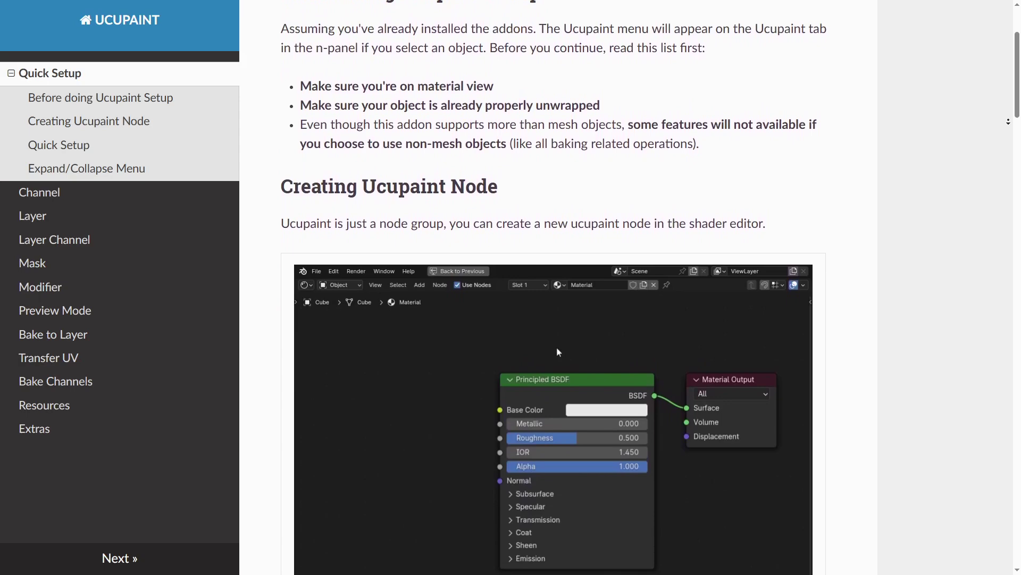
Read the Ucupaint documentation on Quick Setup, Bake to Layer and rebaking a layer using Overwrite
{"action": "scroll", "coordinate": [554, 287], "scroll_direction": "down", "scroll_amount": 4}
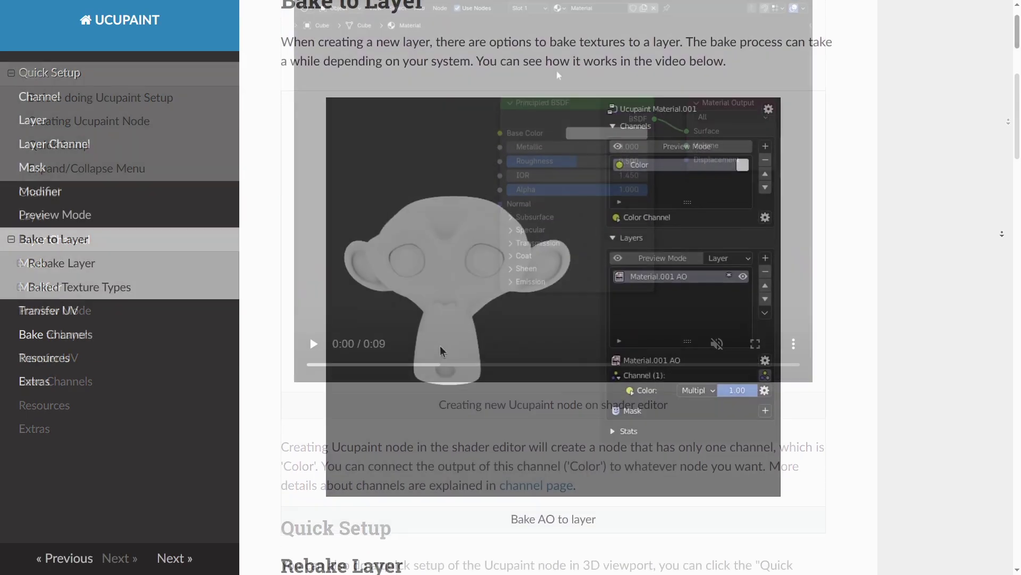
{"action": "scroll", "coordinate": [449, 306], "scroll_direction": "down", "scroll_amount": 4}
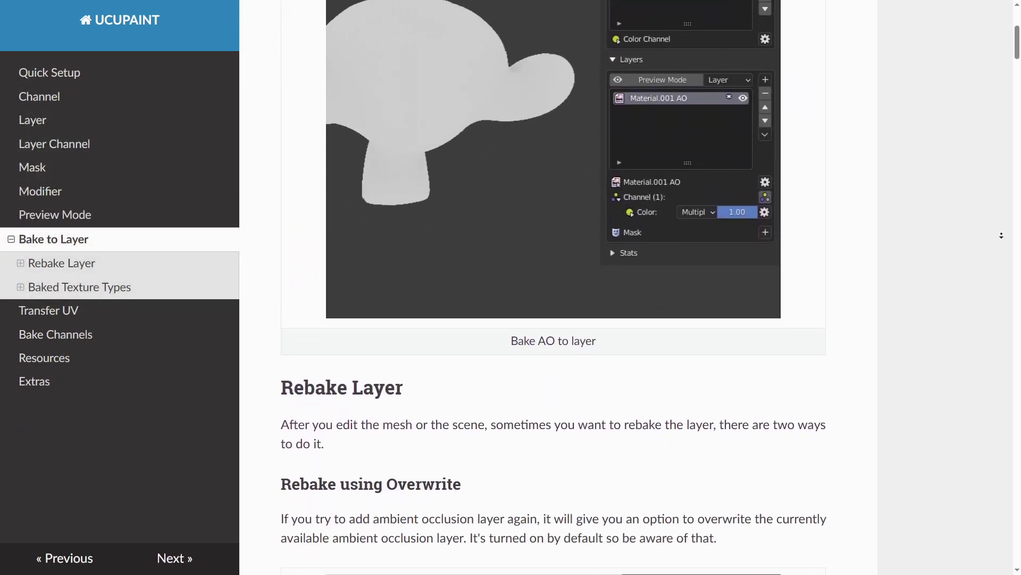
{"action": "scroll", "coordinate": [1002, 235], "scroll_direction": "down", "scroll_amount": 4}
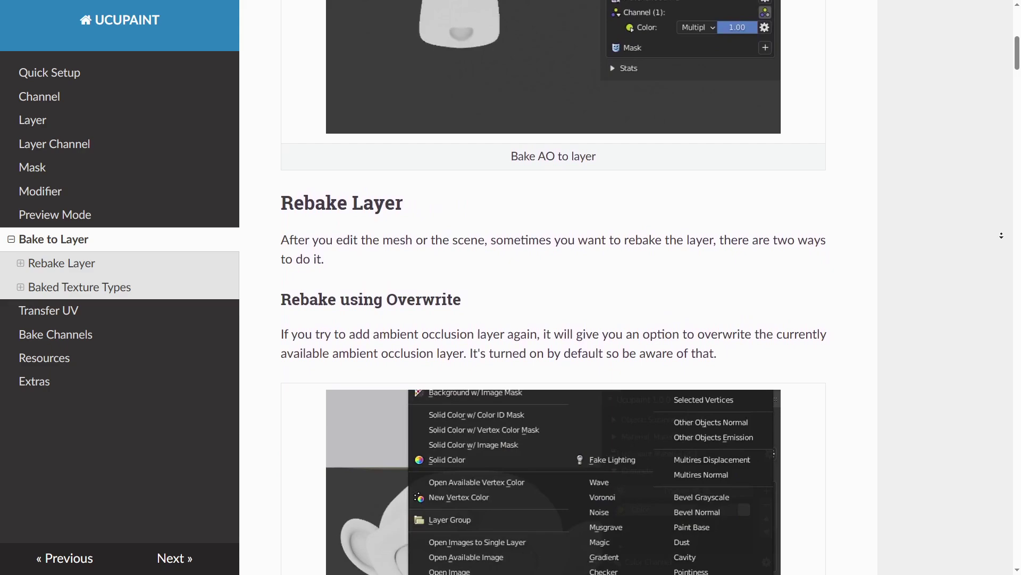
{"action": "scroll", "coordinate": [1002, 235], "scroll_direction": "down", "scroll_amount": 4}
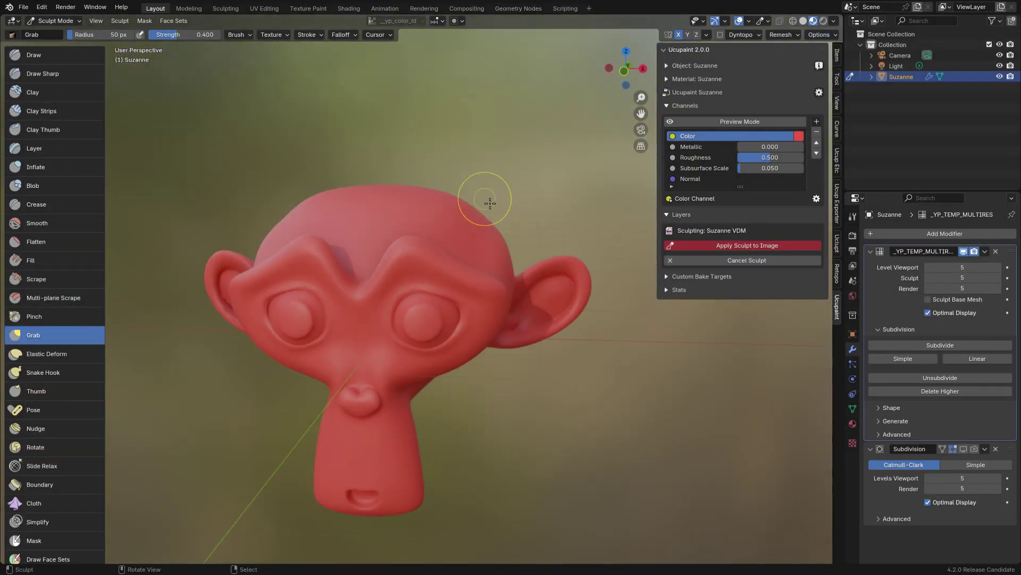
Pull horns out of Suzanne's head with the Grab brush on the Suzanne VDM layer and inspect the horned head
{"action": "left_click_drag", "start_coordinate": [490, 202], "coordinate": [520, 177]}
{"action": "middle_click_drag", "start_coordinate": [520, 177], "coordinate": [511, 213]}
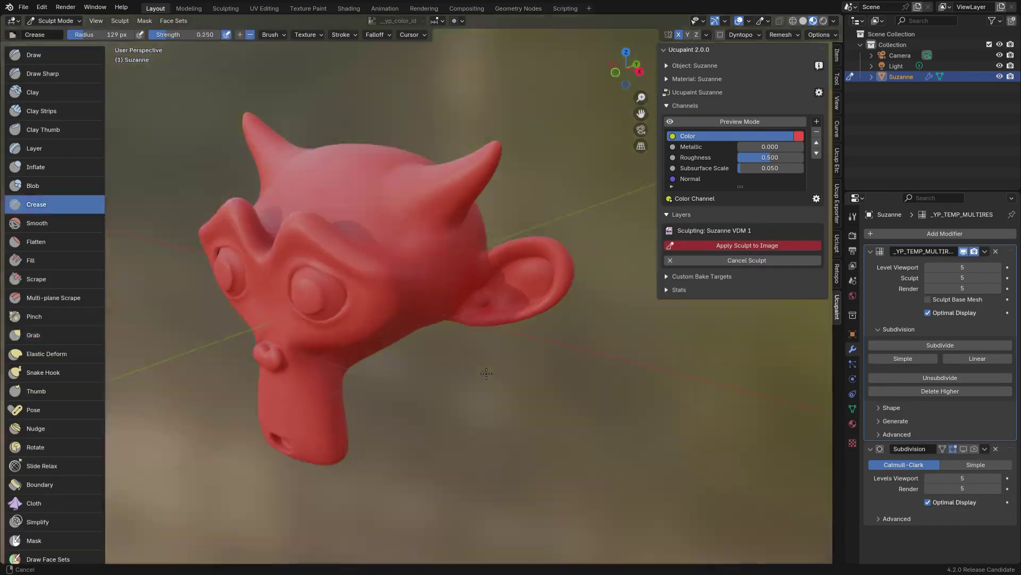
{"action": "middle_click_drag", "start_coordinate": [392, 266], "coordinate": [389, 293]}
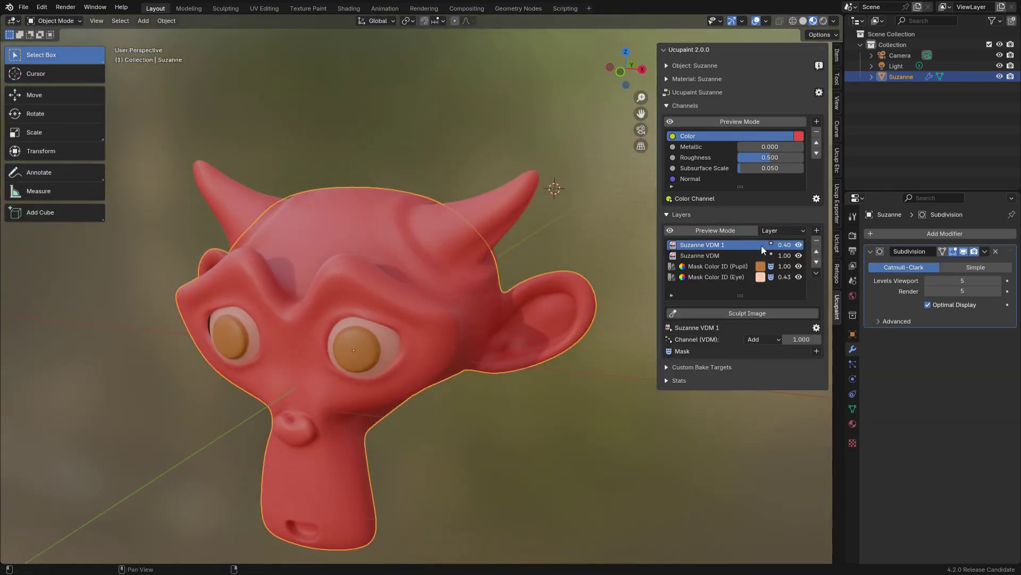
{"action": "left_click", "coordinate": [604, 420]}
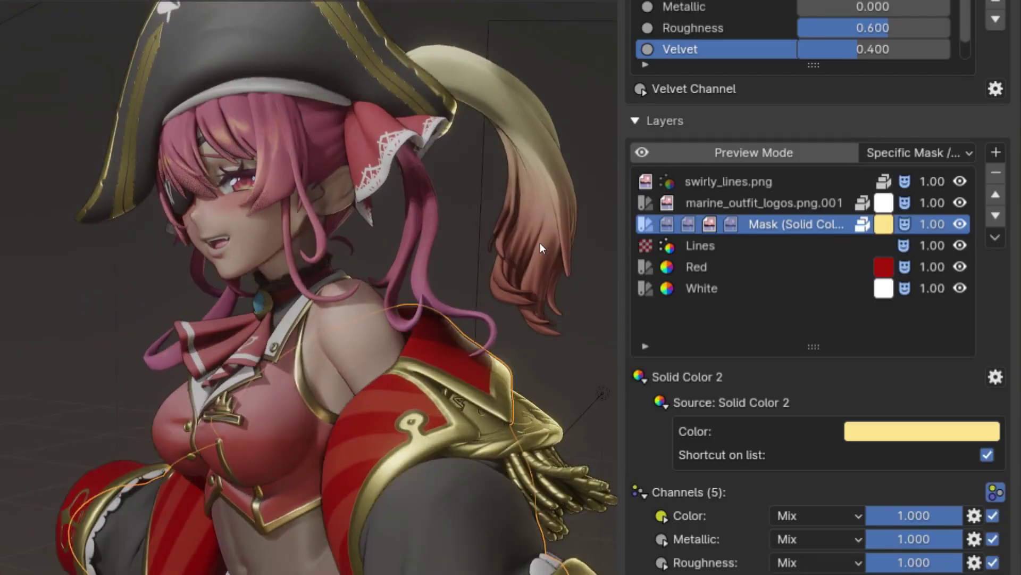
Inspect the pirate jacket's gold trim and lower its Solid Color 2 layer opacity to 0.00
{"action": "middle_click_drag", "start_coordinate": [540, 244], "coordinate": [528, 271]}
{"action": "scroll", "coordinate": [531, 232], "scroll_direction": "up", "scroll_amount": 3}
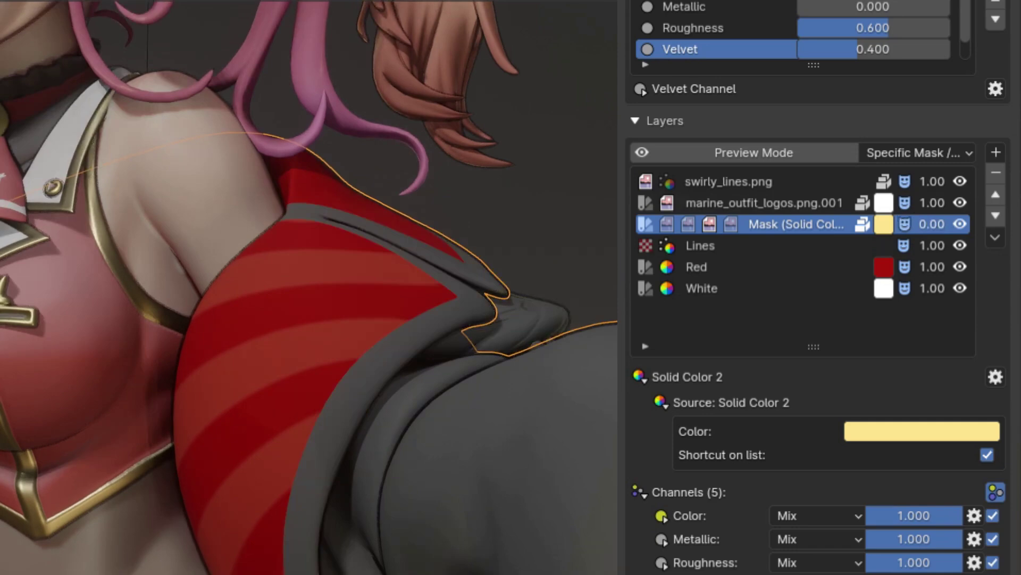